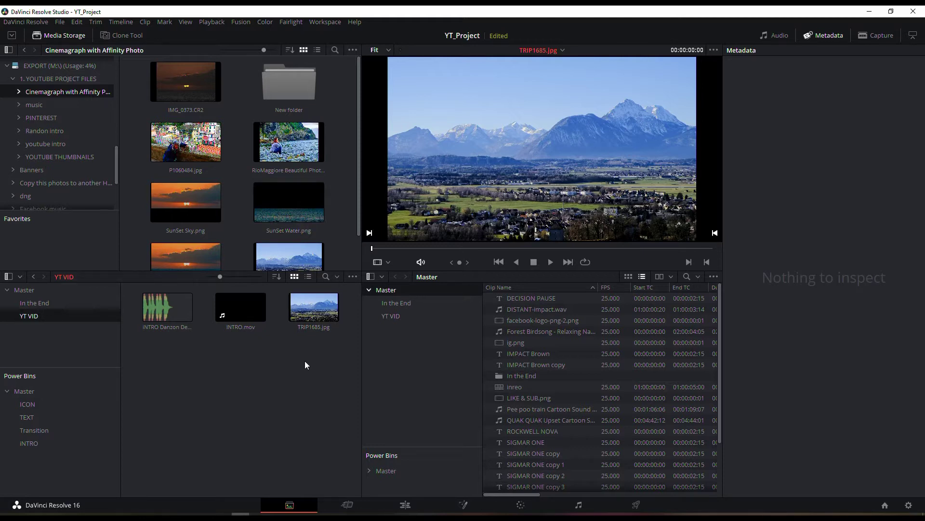
# Import SunSet.png from the Cinemagraph with Affinity Photo folder into the YT VID bin
pyautogui.scroll(-1, 256, 227)
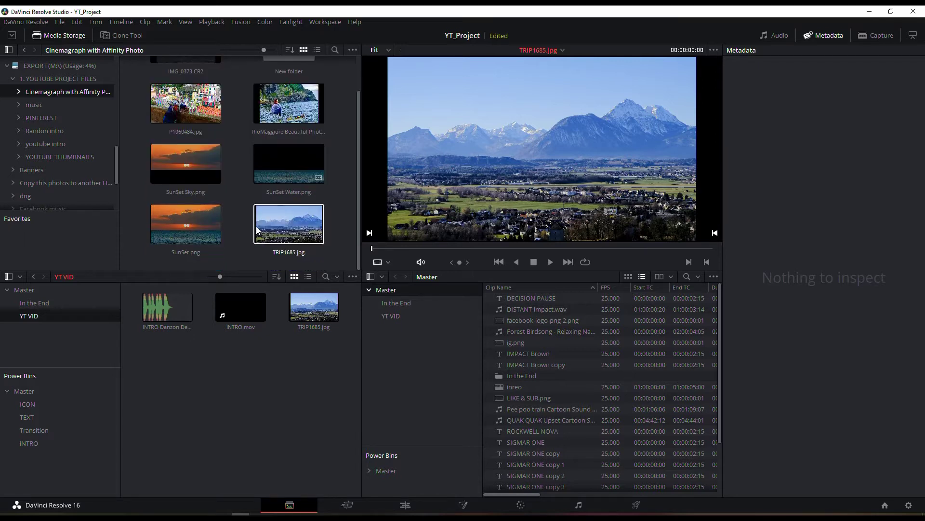
pyautogui.moveTo(173, 218); pyautogui.dragTo(206, 394)
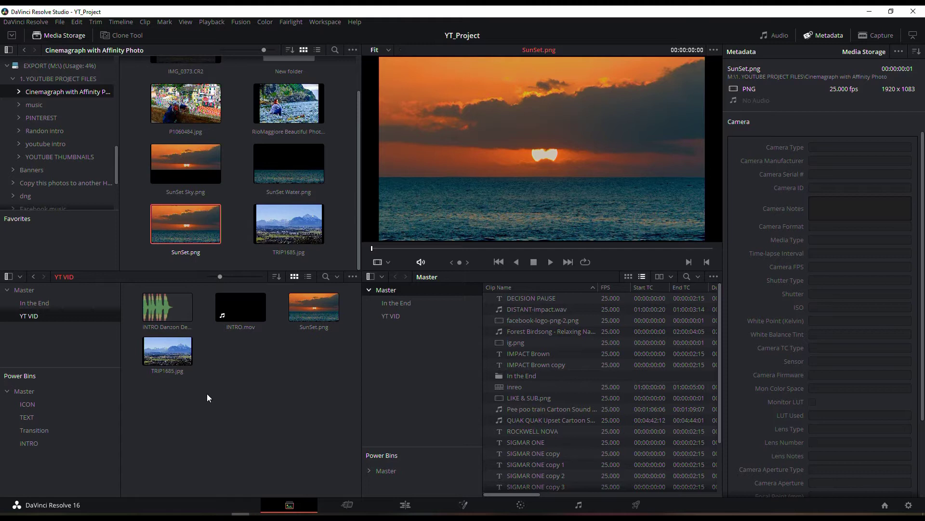
# Place TRIP1685.jpg at the start of the MOUNTAIN track in the editing timeline
pyautogui.click(162, 360)
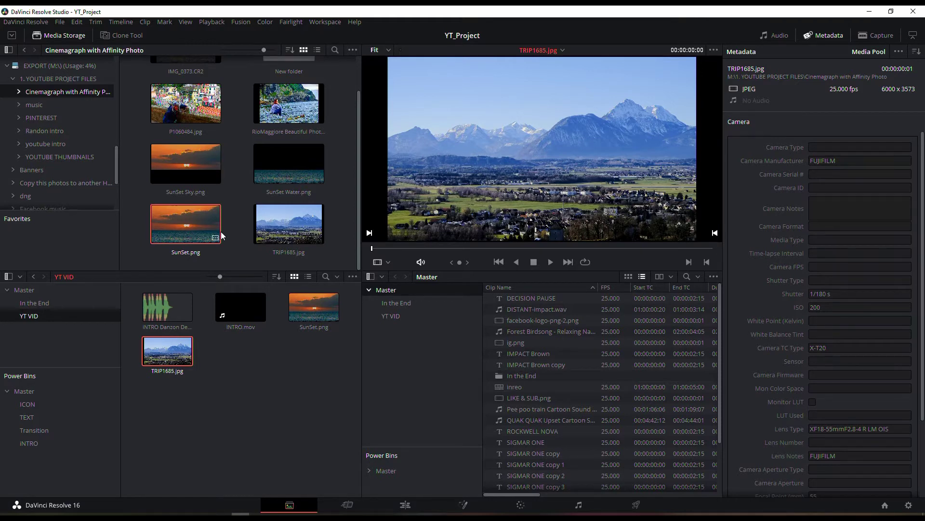
pyautogui.click(405, 505)
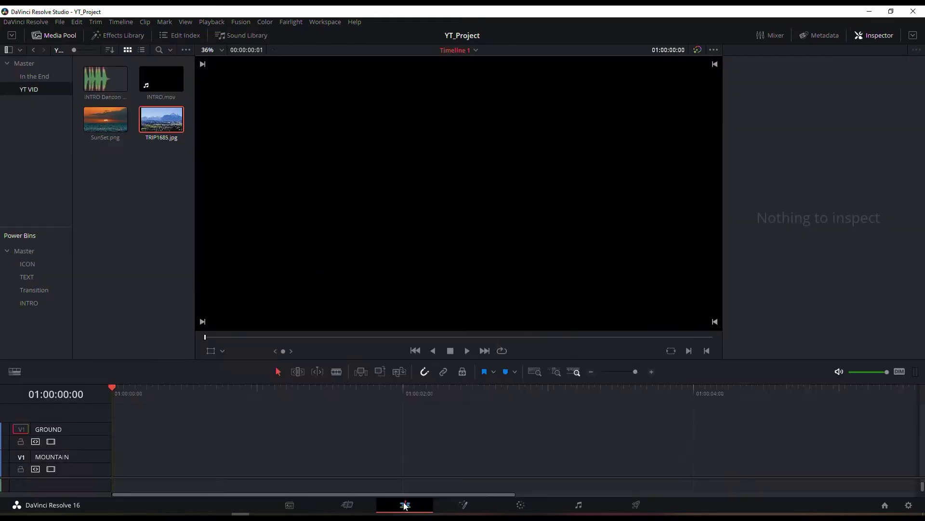
pyautogui.moveTo(146, 117); pyautogui.dragTo(119, 470)
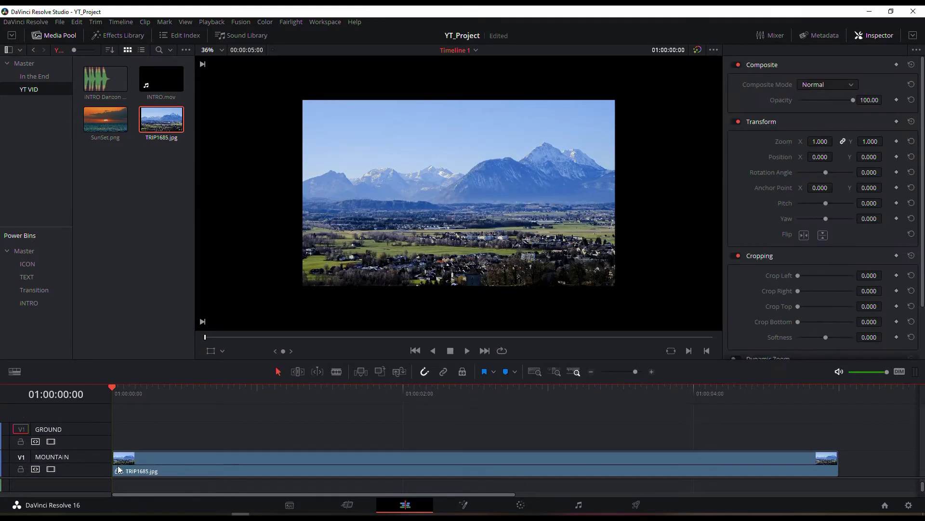
# Shorten the TRIP1685.jpg clip on the MOUNTAIN track so it ends at 01:00:03:00
pyautogui.click(406, 397)
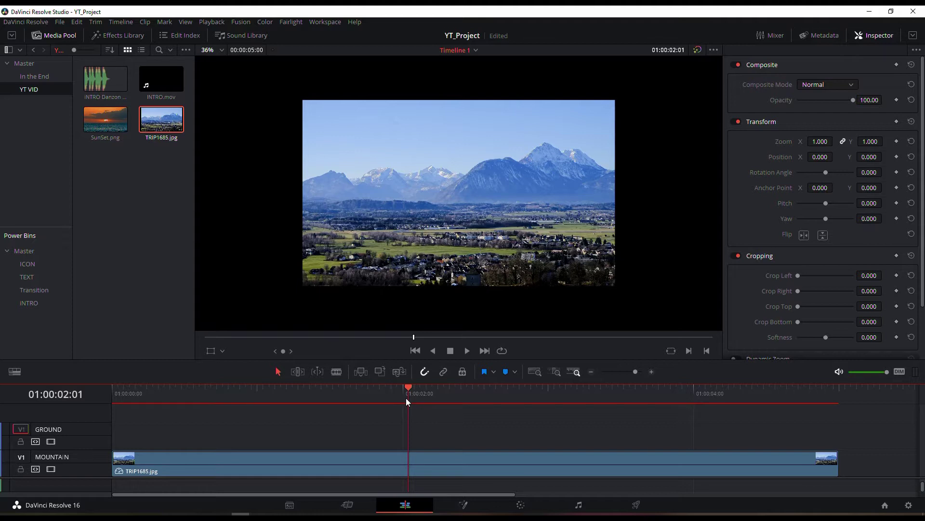
pyautogui.press('space')
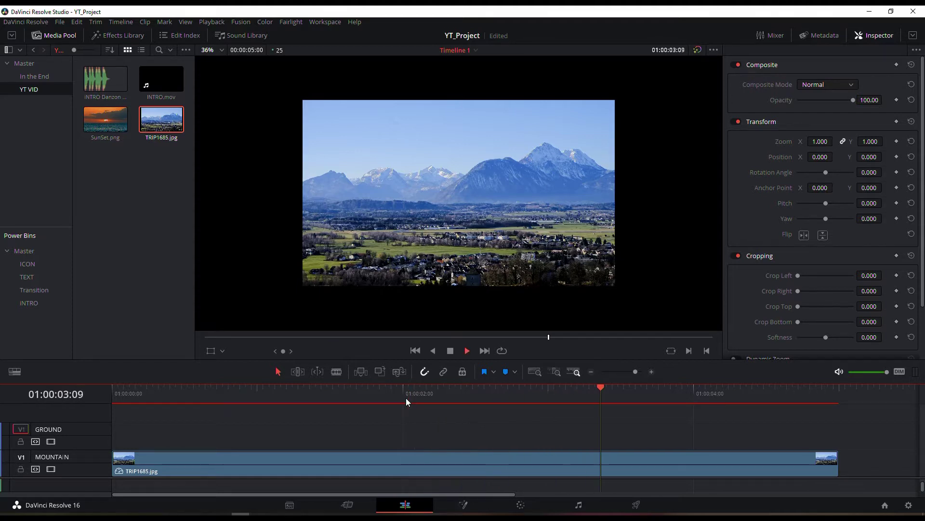
pyautogui.press('Left')
pyautogui.press('Left')
pyautogui.press('Left')
pyautogui.press('Left')
pyautogui.press('Left')
pyautogui.press('Left')
pyautogui.press('Left')
pyautogui.press('Left')
pyautogui.press('Left')
pyautogui.press('Left')
pyautogui.press('Left')
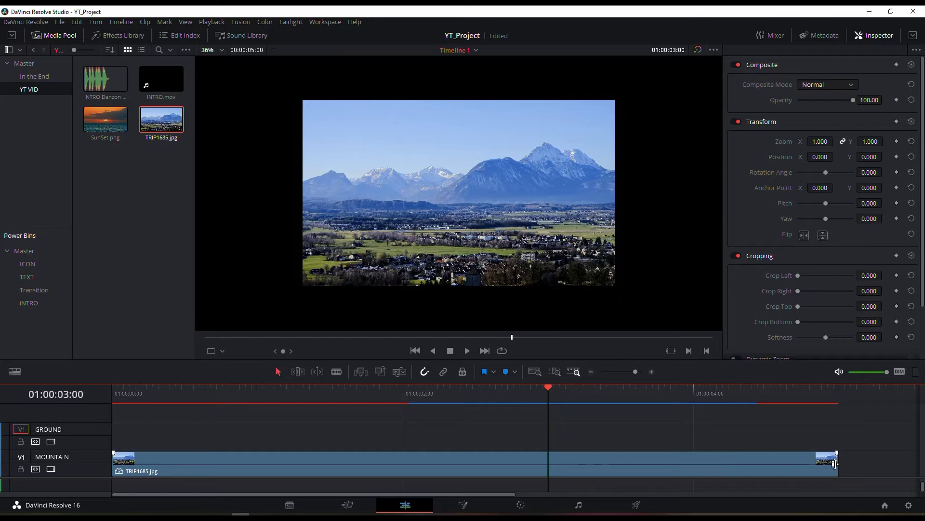
pyautogui.moveTo(839, 464); pyautogui.dragTo(549, 482)
# Place a second TRIP1685.jpg clip at the start of the GROUND track and trim it to end at 01:00:03:00
pyautogui.moveTo(161, 126); pyautogui.dragTo(128, 435)
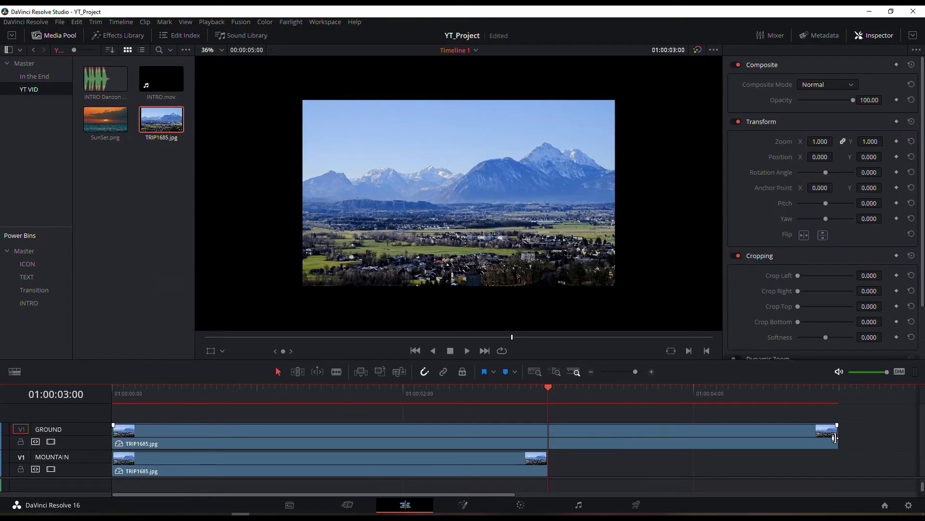
pyautogui.moveTo(837, 438); pyautogui.dragTo(548, 455)
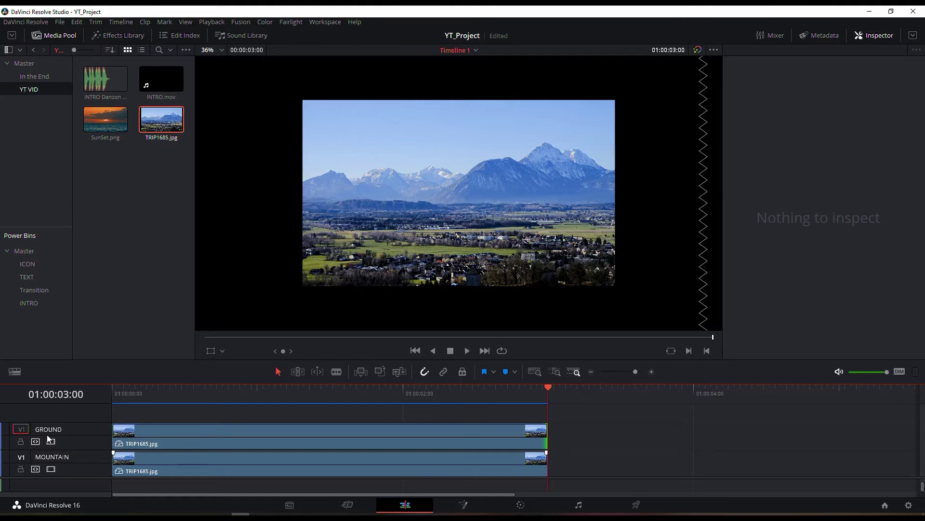
# Set the clip color of the GROUND track's clip to Lime
pyautogui.click(147, 438)
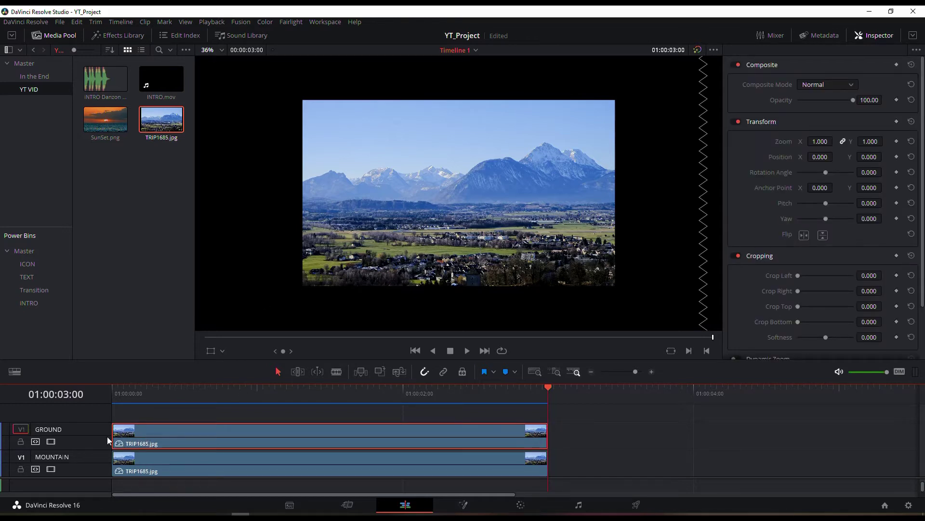
pyautogui.rightClick(223, 428)
pyautogui.moveTo(306, 359)
pyautogui.moveTo(366, 332)
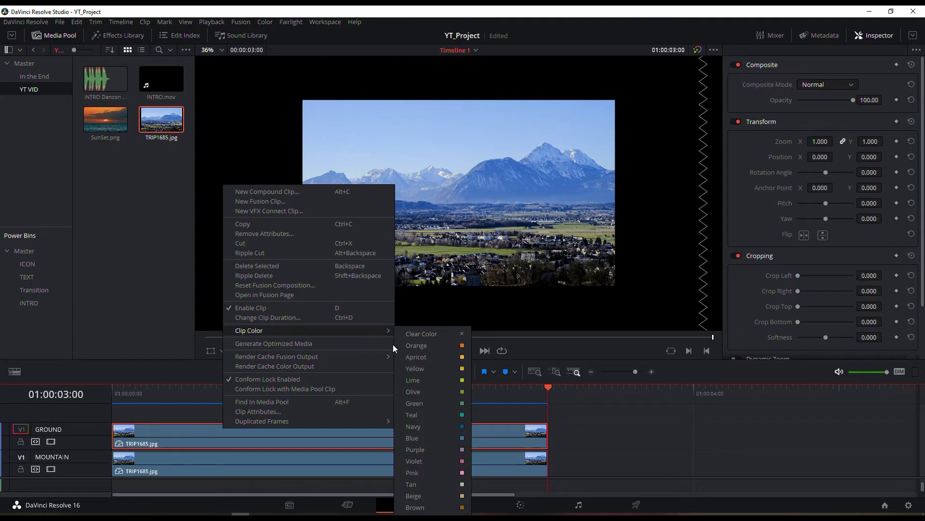
pyautogui.click(417, 380)
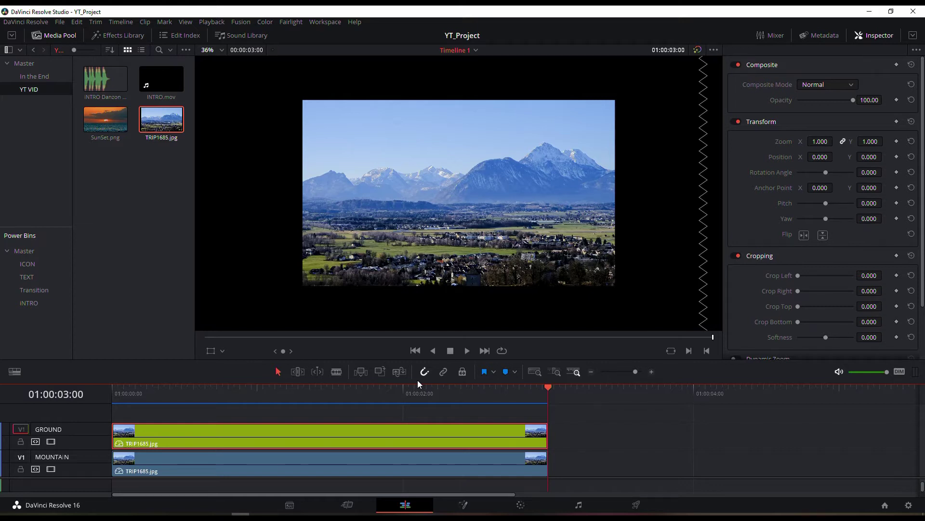
# Switch to color grading for the GROUND clip and add a Curve power window to its node
pyautogui.click(521, 505)
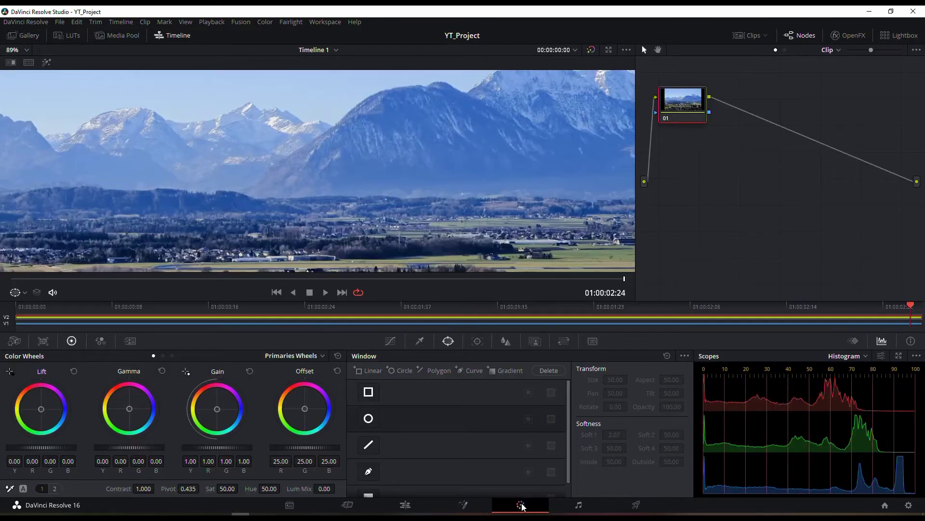
pyautogui.scroll(-6, 204, 180)
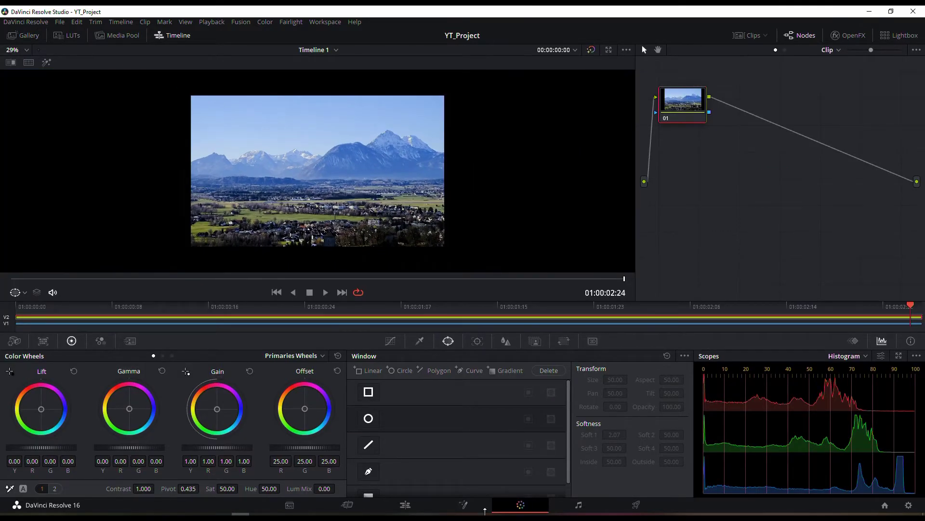
pyautogui.click(405, 505)
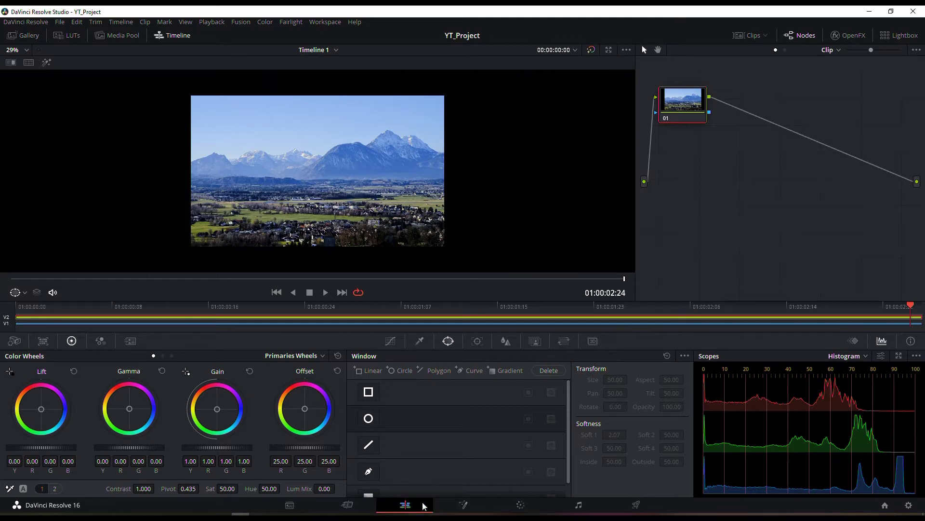
pyautogui.click(520, 505)
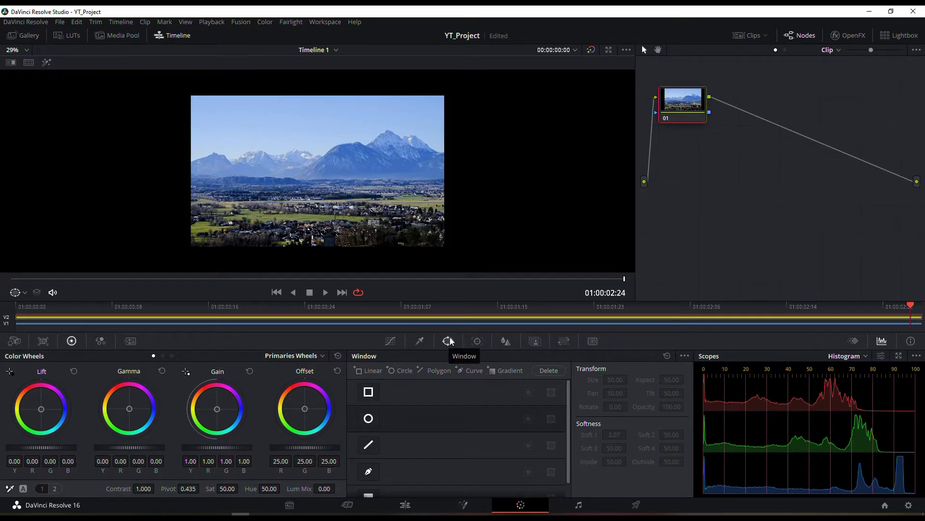
pyautogui.click(470, 371)
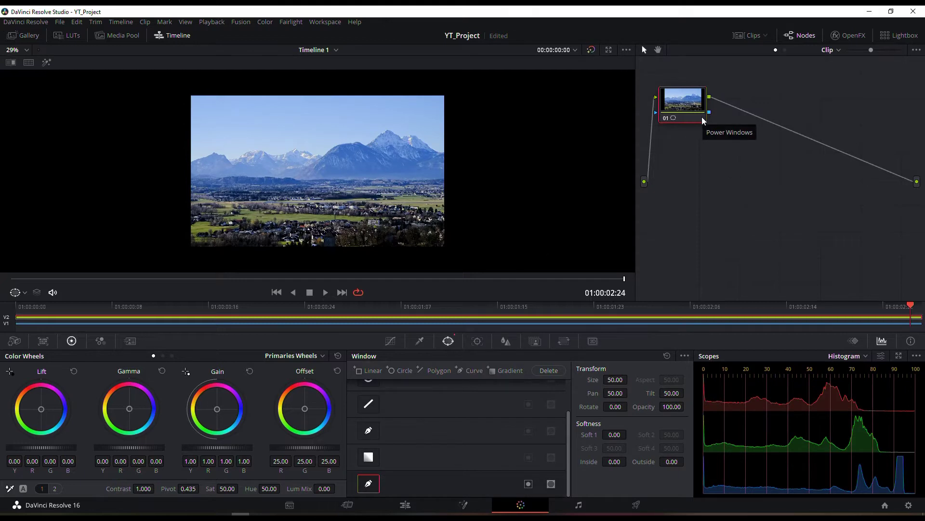
# Hide the node graph and trace the curve window along the base of the mountains, from the photo's left edge to its right edge
pyautogui.click(800, 36)
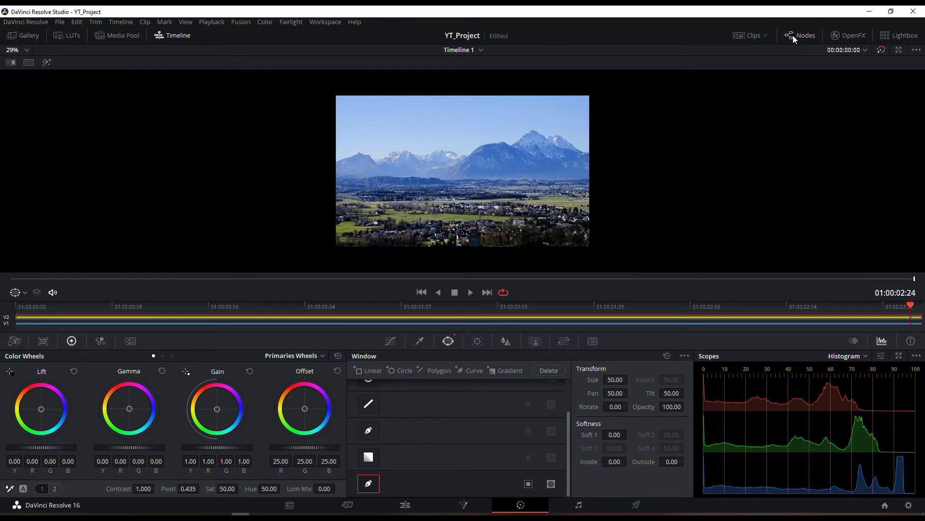
pyautogui.scroll(8, 439, 192)
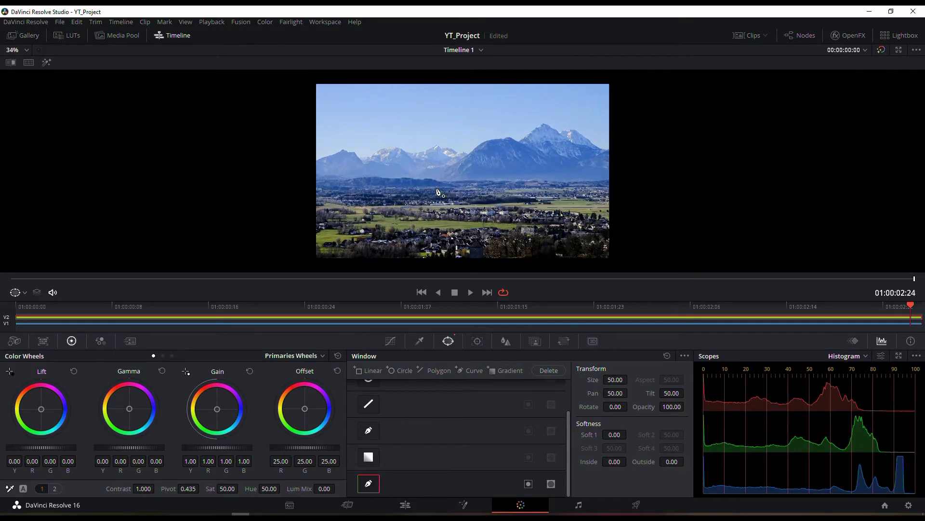
pyautogui.scroll(3, 439, 192)
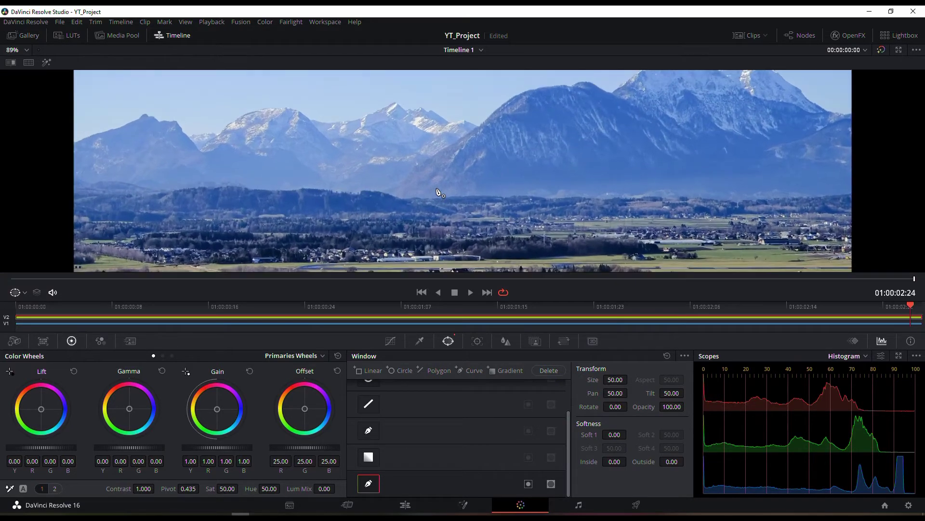
pyautogui.click(22, 184)
pyautogui.click(49, 188)
pyautogui.click(72, 191)
pyautogui.click(99, 192)
pyautogui.click(122, 190)
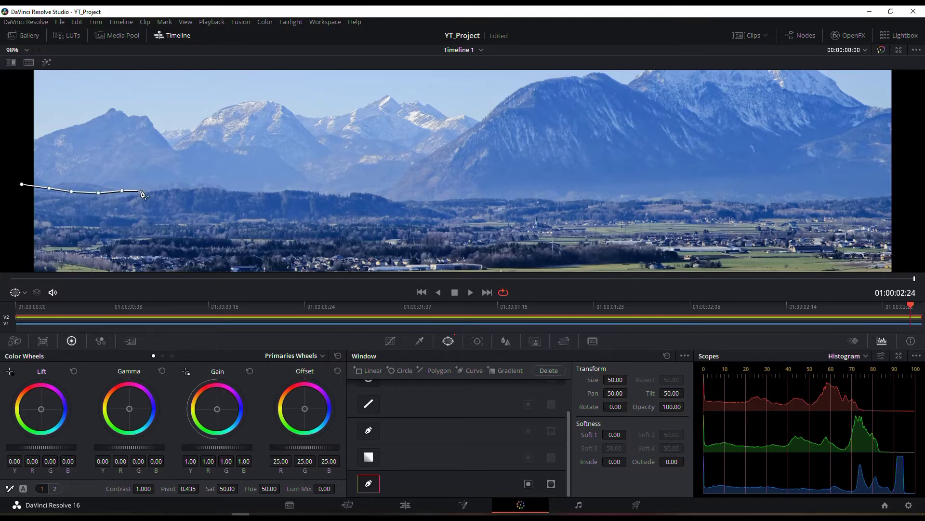
pyautogui.click(146, 190)
pyautogui.click(165, 187)
pyautogui.click(186, 187)
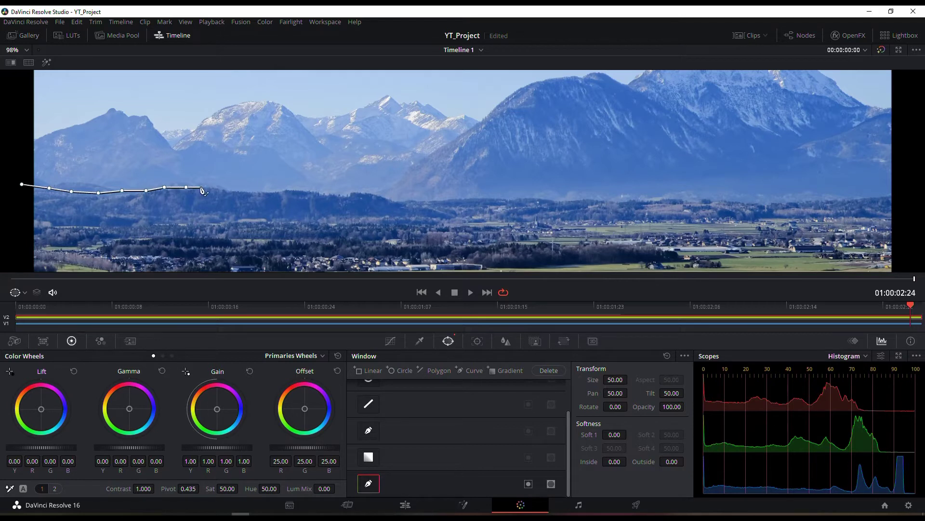
pyautogui.click(201, 188)
pyautogui.click(236, 190)
pyautogui.click(253, 191)
pyautogui.click(265, 191)
pyautogui.click(281, 191)
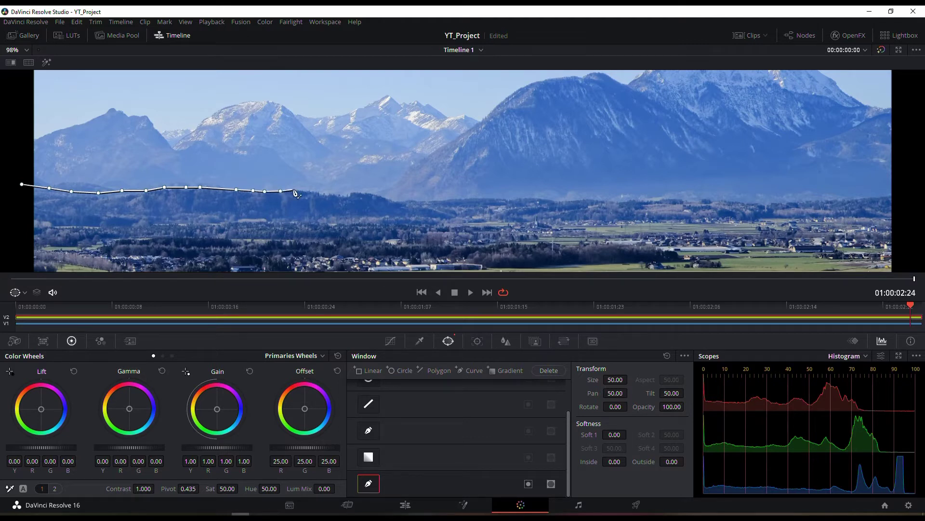
pyautogui.click(294, 191)
pyautogui.click(307, 190)
pyautogui.click(321, 192)
pyautogui.click(334, 194)
pyautogui.click(348, 194)
pyautogui.click(378, 195)
pyautogui.click(395, 202)
pyautogui.click(413, 202)
pyautogui.click(435, 200)
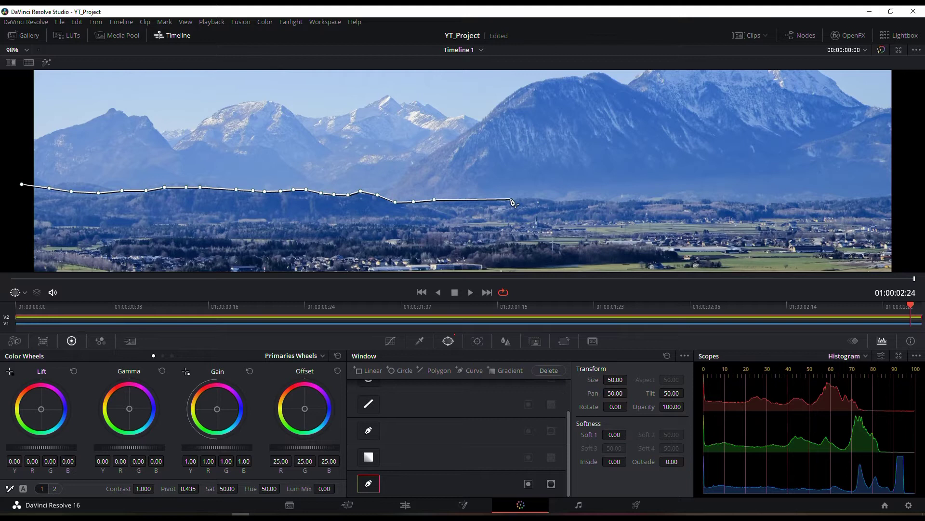
pyautogui.click(511, 200)
pyautogui.click(556, 199)
pyautogui.click(609, 200)
pyautogui.click(651, 200)
pyautogui.click(671, 198)
pyautogui.click(690, 201)
pyautogui.click(707, 201)
pyautogui.click(732, 201)
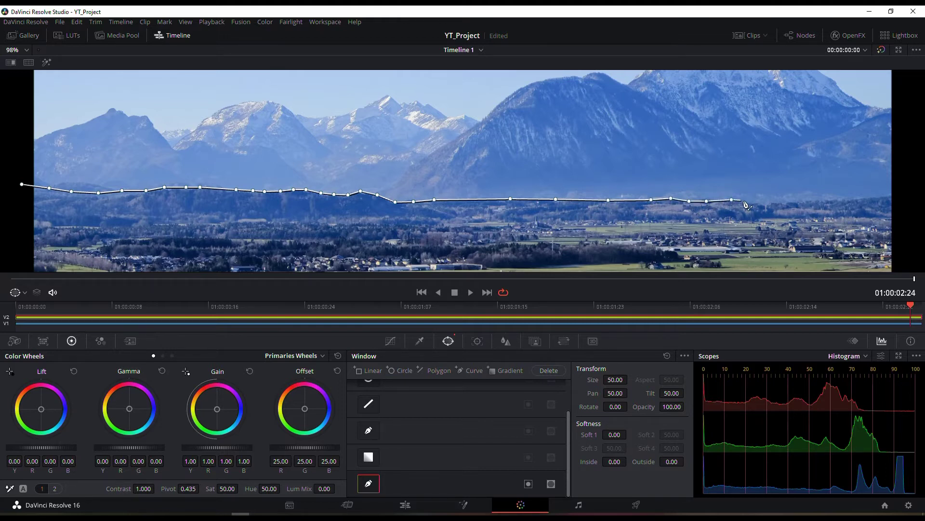
pyautogui.click(747, 202)
pyautogui.click(765, 202)
pyautogui.click(780, 202)
pyautogui.click(808, 201)
pyautogui.click(833, 201)
pyautogui.click(850, 199)
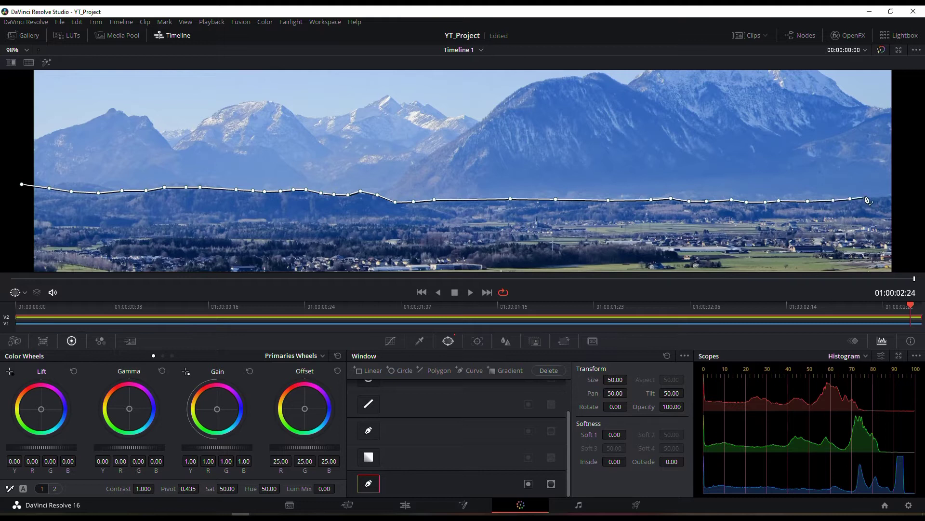
pyautogui.click(875, 195)
# Close the curve window around the foreground by adding corner points just below the photo and joining back to the first point
pyautogui.scroll(-6, 896, 197)
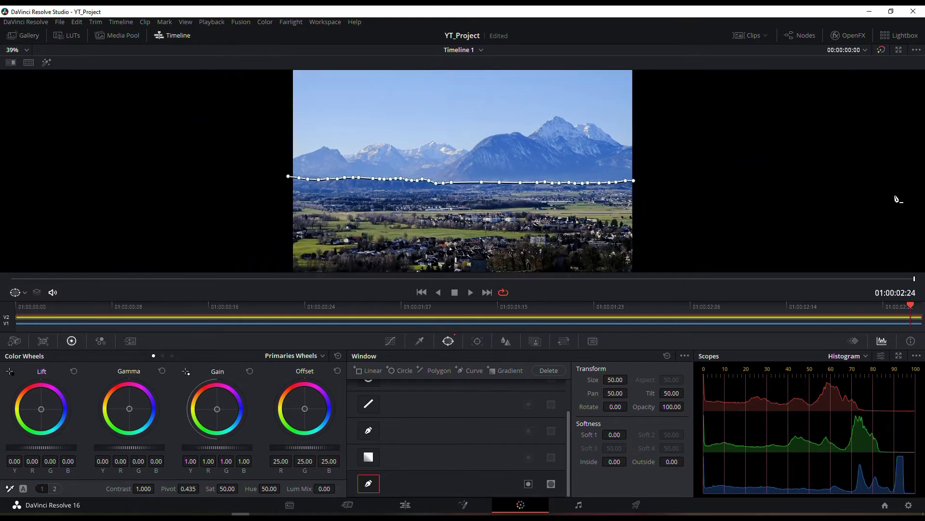
pyautogui.scroll(-2, 896, 198)
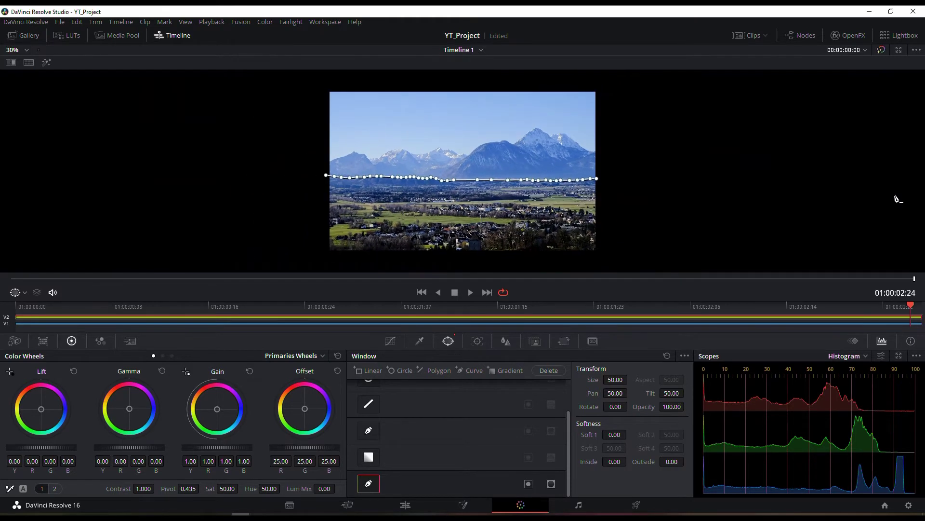
pyautogui.click(600, 256)
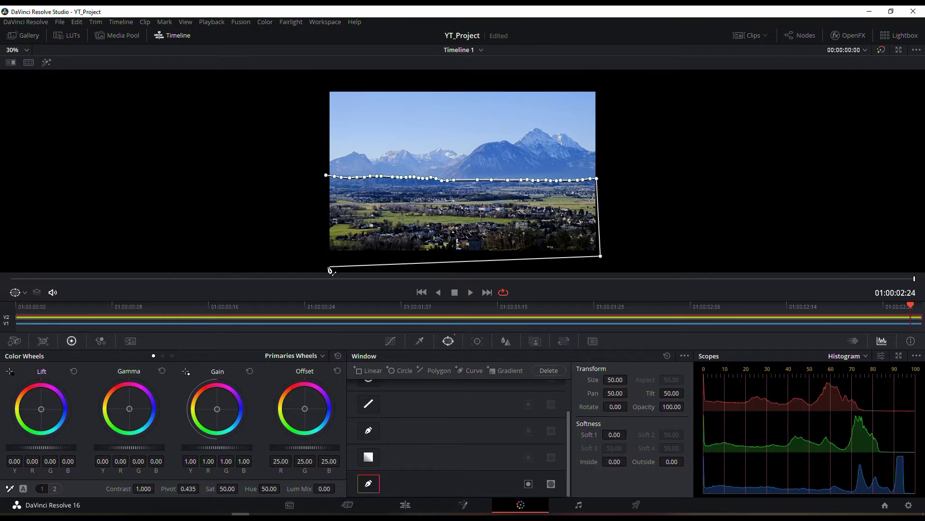
pyautogui.click(320, 257)
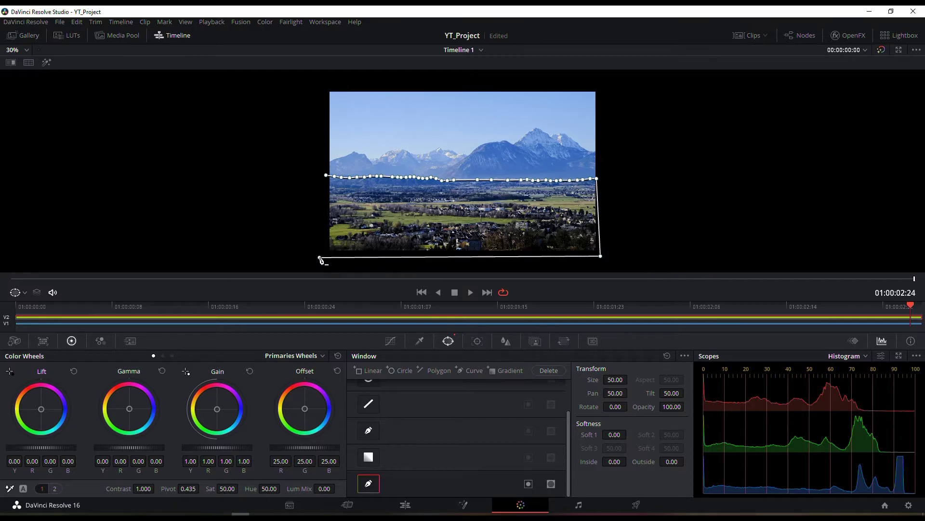
pyautogui.click(327, 177)
# Soften the curve window's edge with Soft 1 at 0.26, Inside at 0.28 and Outside at 0.44
pyautogui.moveTo(615, 434); pyautogui.dragTo(629, 433)
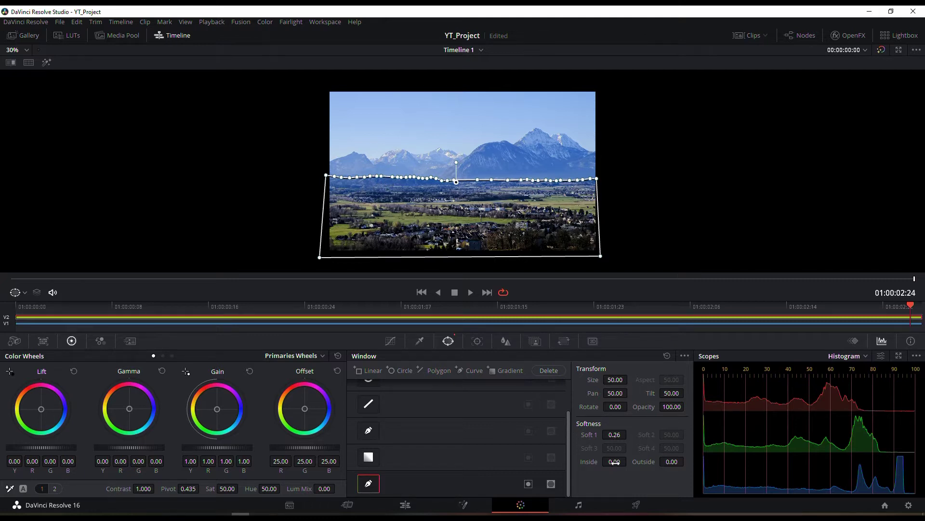
pyautogui.moveTo(615, 461); pyautogui.dragTo(704, 461)
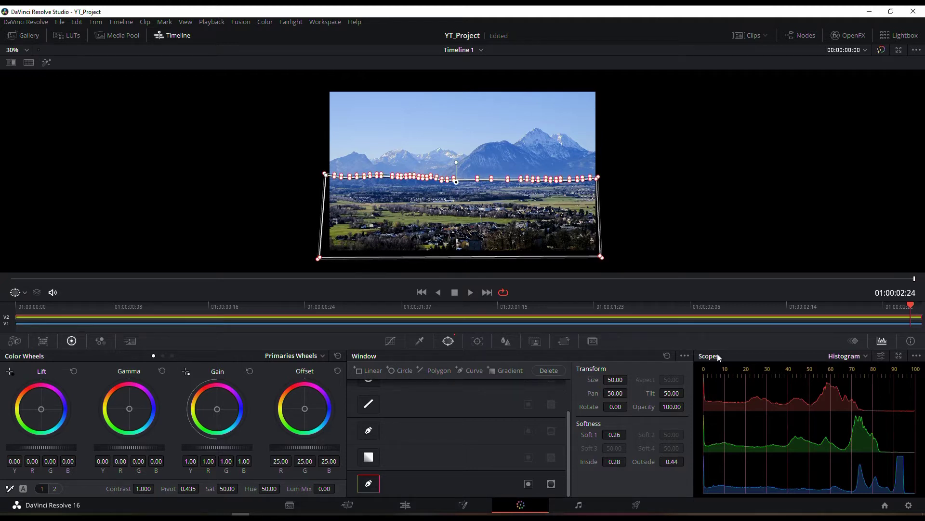
# Show the node graph again and add an alpha output to it
pyautogui.click(798, 32)
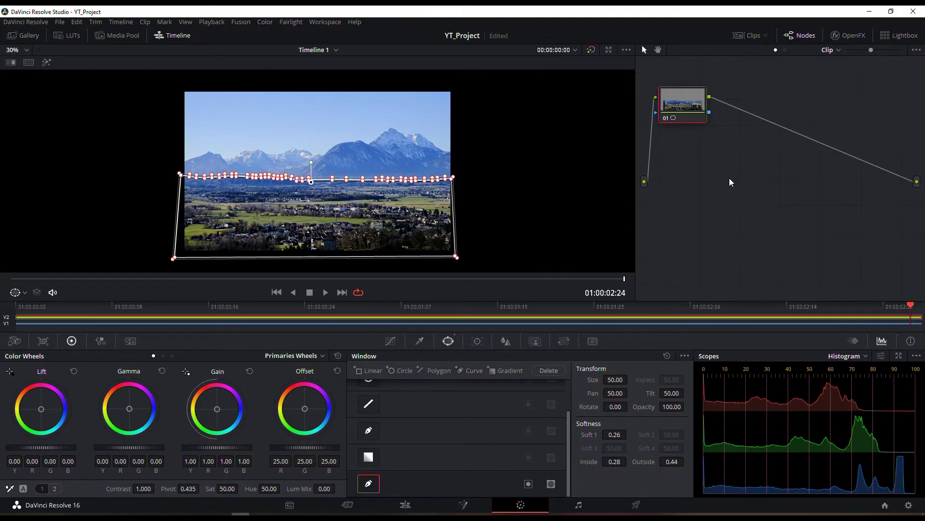
pyautogui.rightClick(730, 178)
pyautogui.click(738, 196)
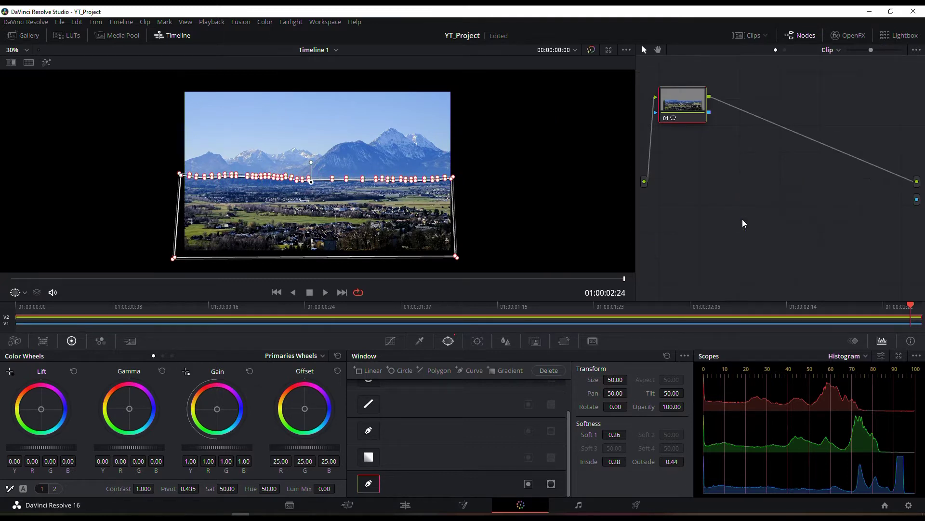
# Connect the node's alpha to the clip's alpha output and reduce the curve window's Outside softness to 0.12
pyautogui.moveTo(709, 112); pyautogui.dragTo(917, 199)
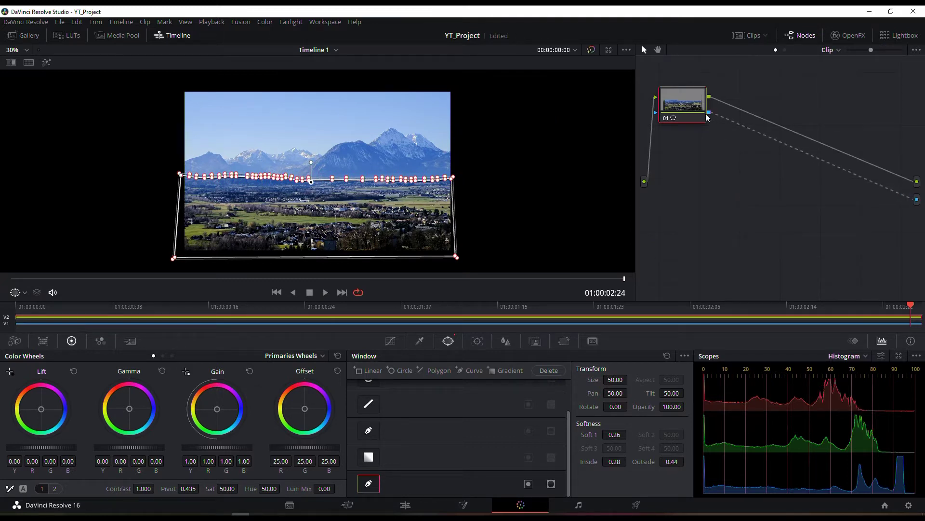
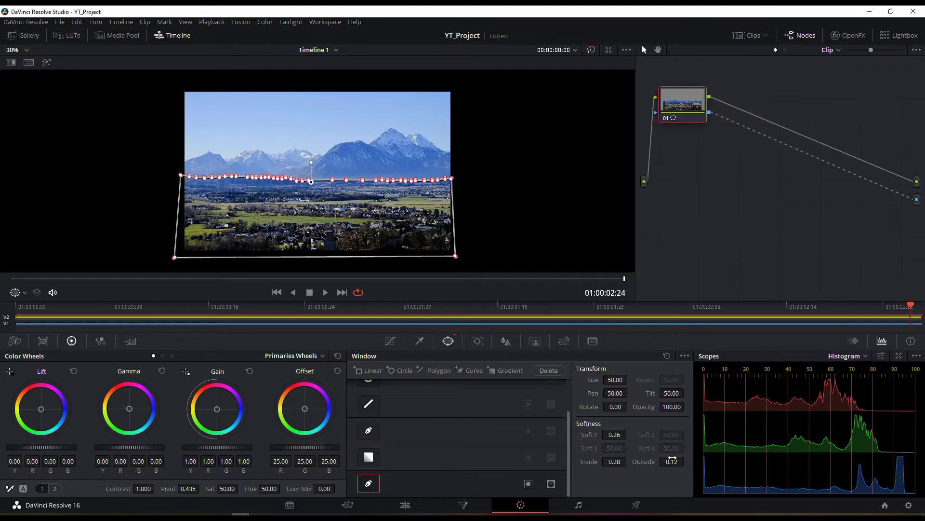
pyautogui.moveTo(629, 461)
pyautogui.mouseDown()
pyautogui.moveTo(598, 462)
pyautogui.moveTo(629, 461)
pyautogui.moveTo(614, 463)
pyautogui.mouseUp()
# Return to the edit timeline and check the GROUND mask by disabling and re-enabling the MOUNTAIN video track
pyautogui.click(405, 504)
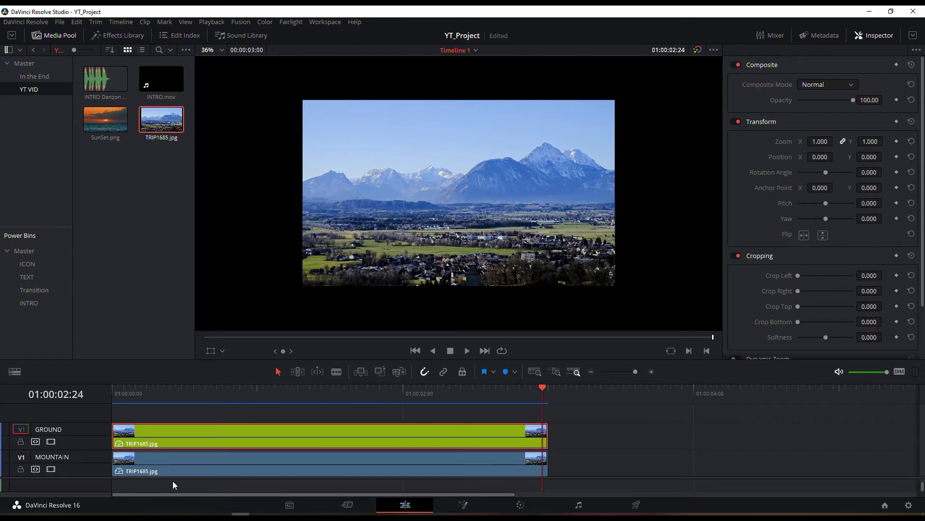
pyautogui.click(50, 469)
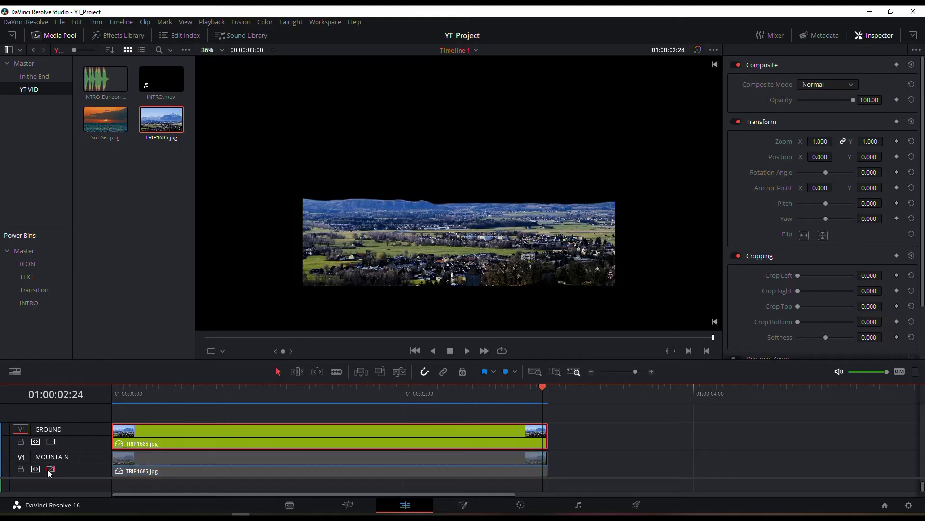
pyautogui.click(51, 469)
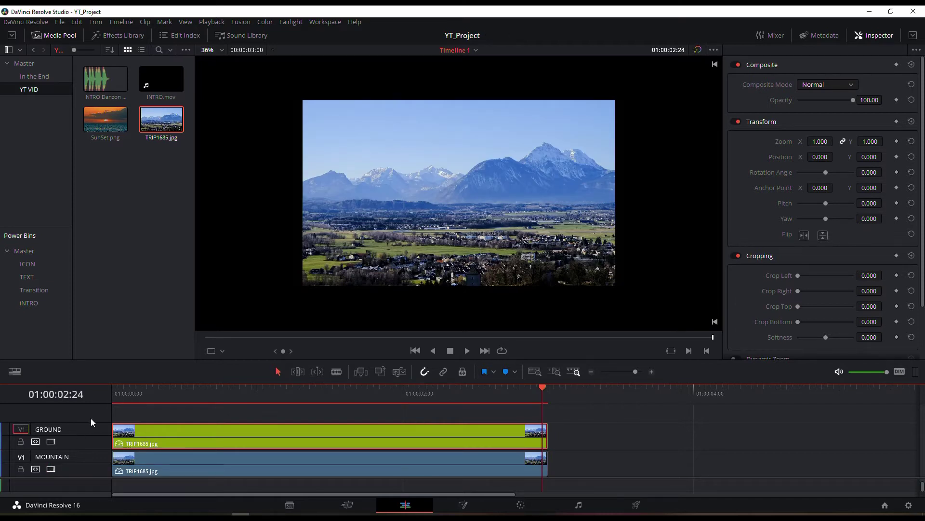
# Set the GROUND clip's linked zoom to 1.080 with the playhead at the timeline start
pyautogui.click(117, 396)
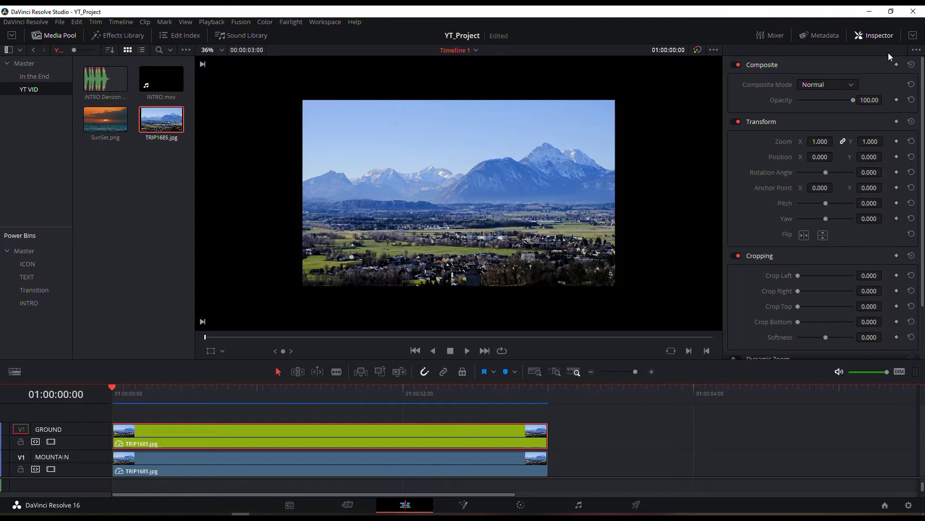
pyautogui.click(822, 141)
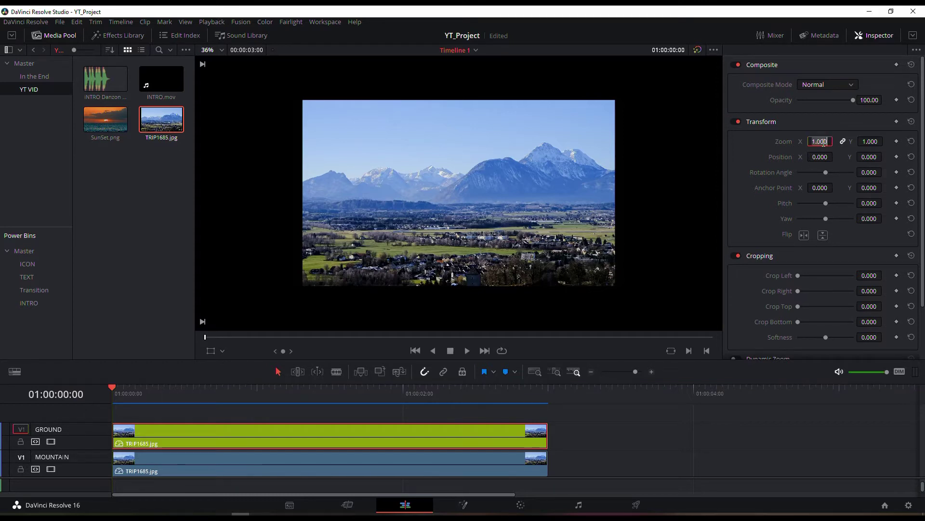
pyautogui.write('1.080')
pyautogui.click(870, 142)
pyautogui.press('Right')
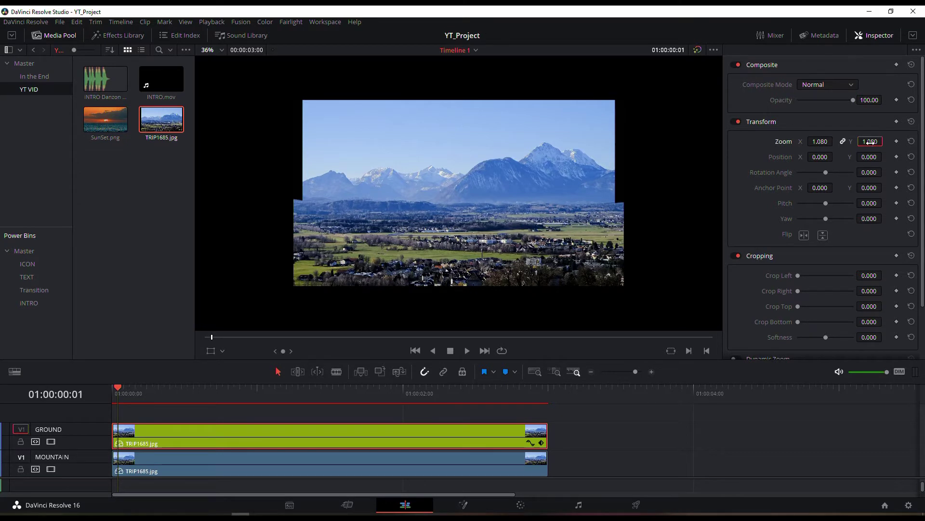
# Set the MOUNTAIN clip's linked zoom to 1.080 and save the project
pyautogui.click(331, 459)
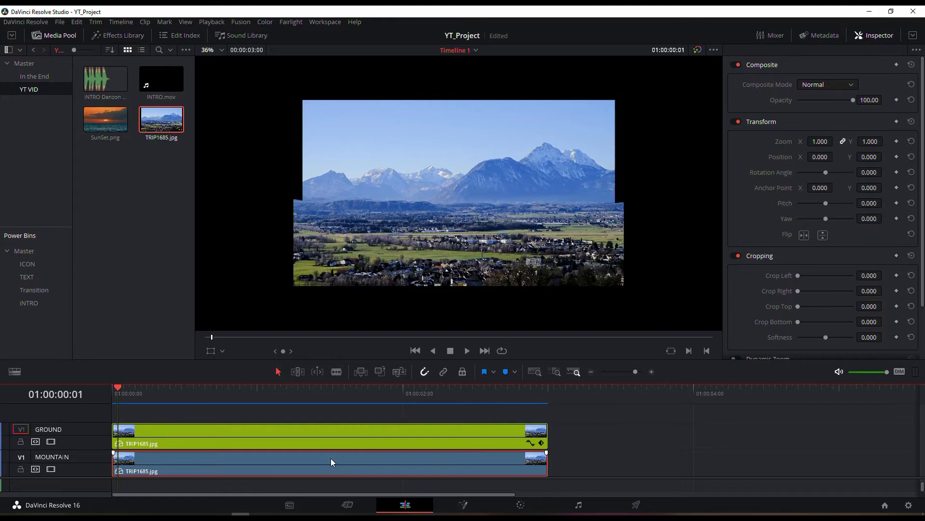
pyautogui.click(825, 143)
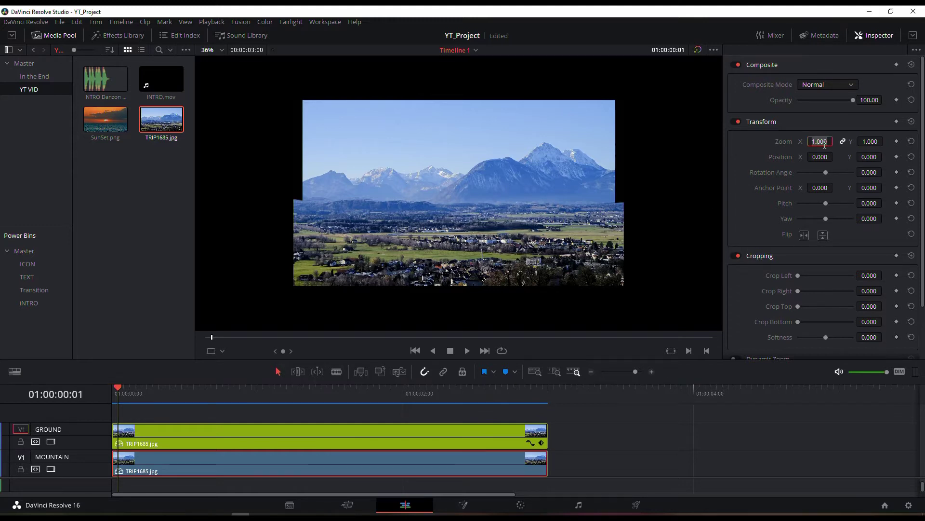
pyautogui.write('1.080')
pyautogui.click(874, 141)
pyautogui.press('Right')
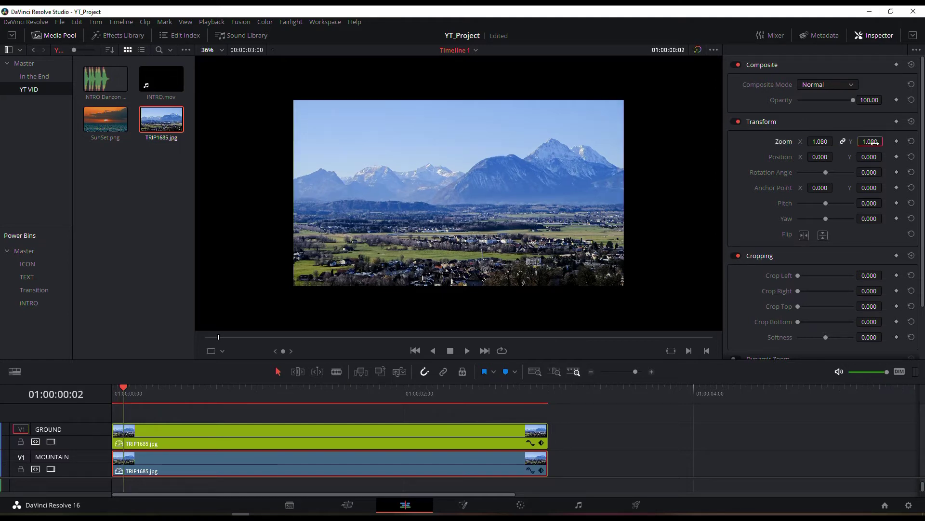
pyautogui.hotkey('ctrl', 's')
# Keyframe all transform values of the GROUND clip at its first frame and set the zoom there to 1.240
pyautogui.click(148, 431)
pyautogui.click(149, 430)
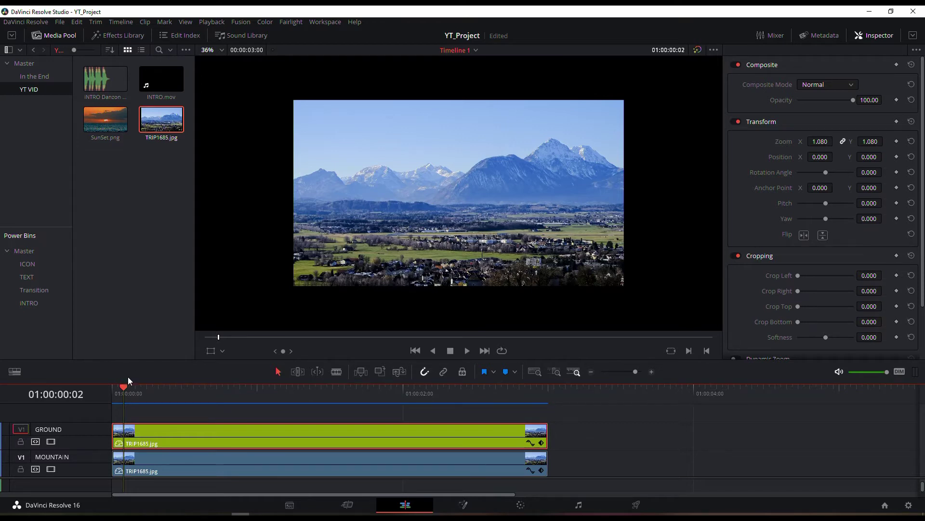
pyautogui.moveTo(126, 384); pyautogui.dragTo(117, 386)
pyautogui.click(896, 122)
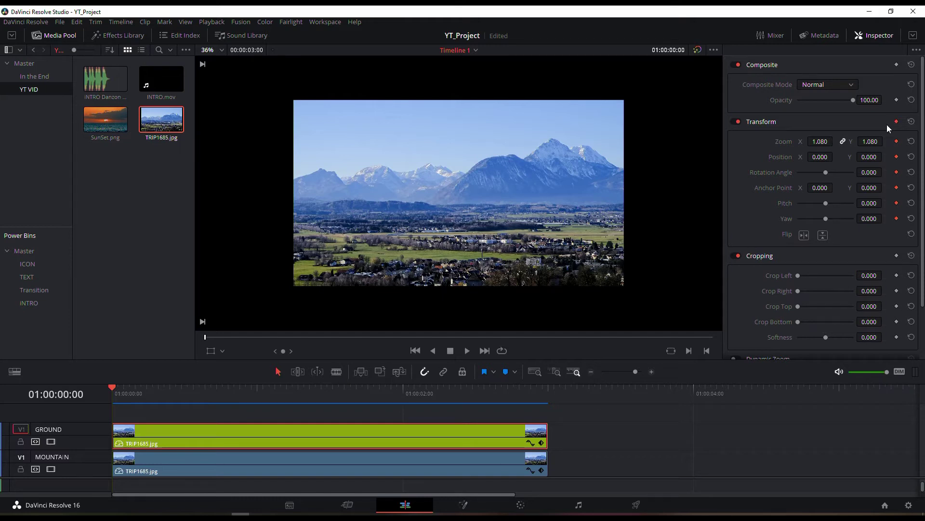
pyautogui.moveTo(870, 141); pyautogui.dragTo(886, 141)
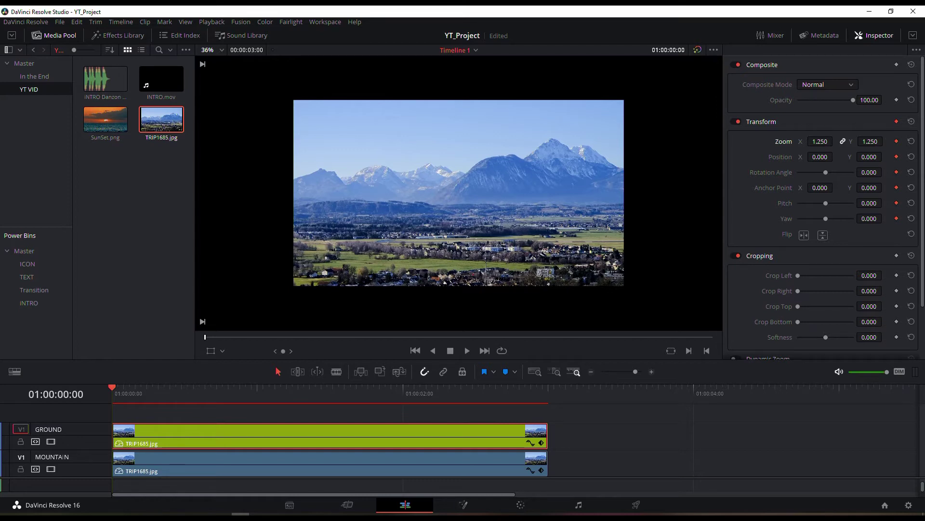
pyautogui.click(866, 141)
pyautogui.write('1.24')
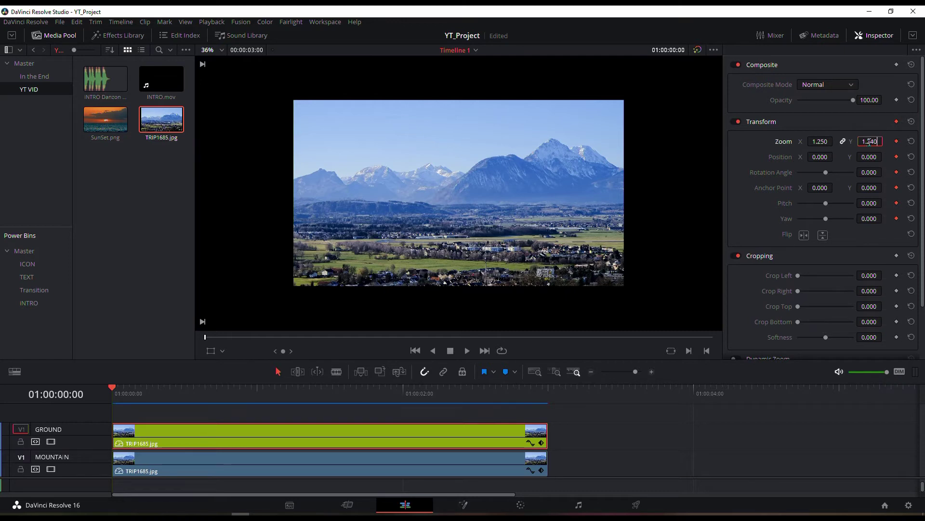
pyautogui.press('Return')
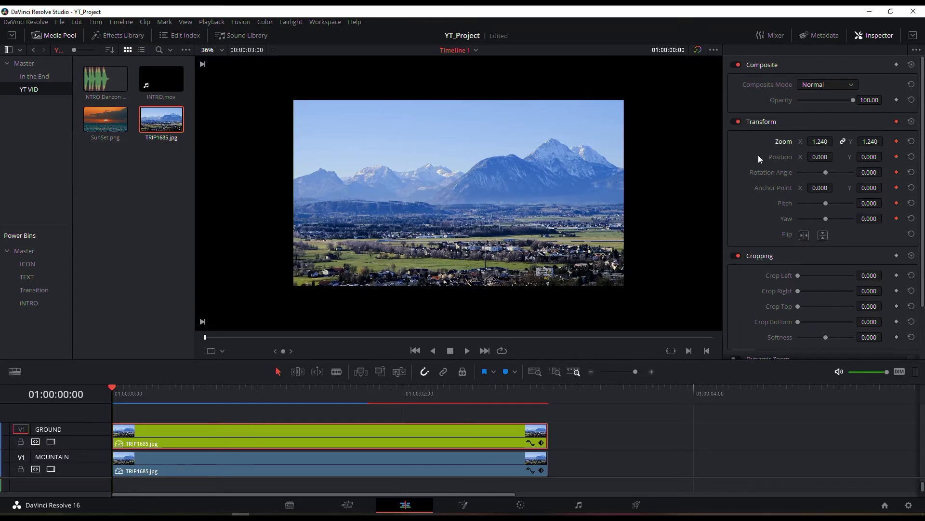
# Set the GROUND clip's zoom to 1.080 at the clip's end and play the animation back
pyautogui.click(540, 397)
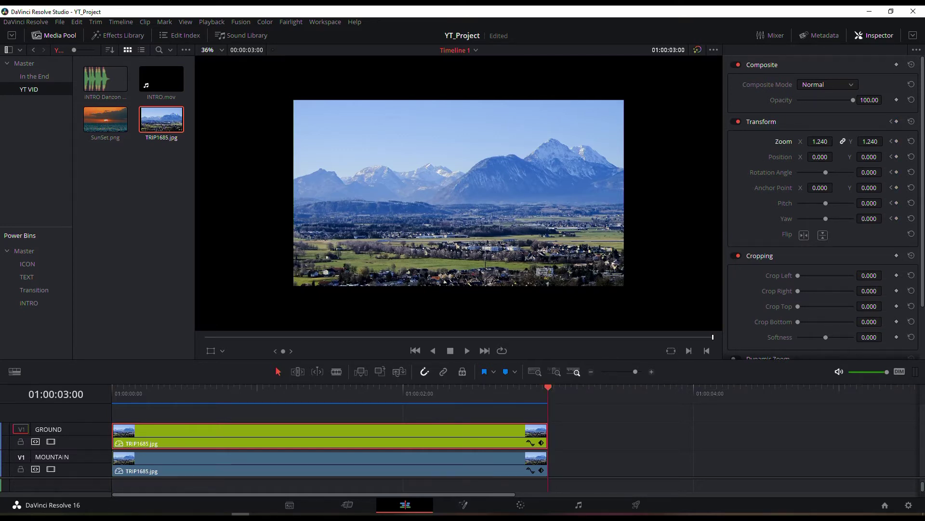
pyautogui.moveTo(873, 143); pyautogui.dragTo(846, 142)
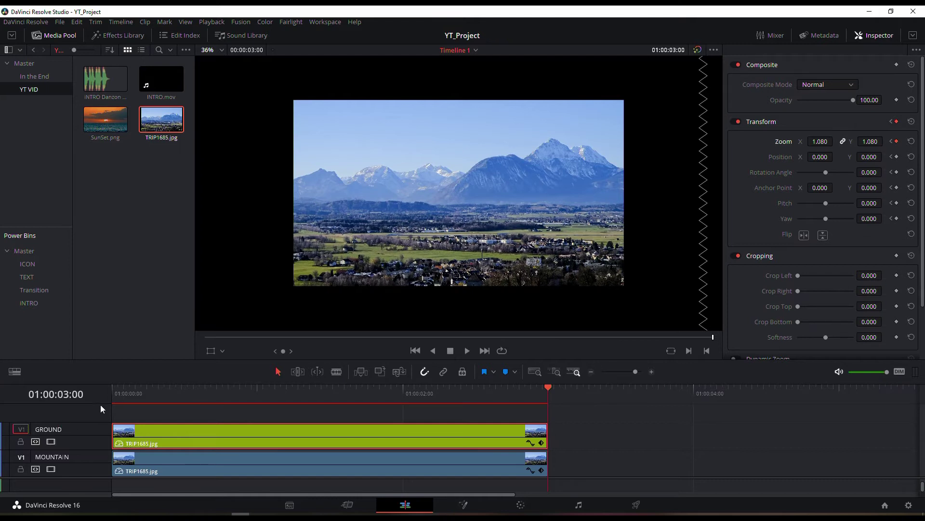
pyautogui.click(114, 396)
pyautogui.press('space')
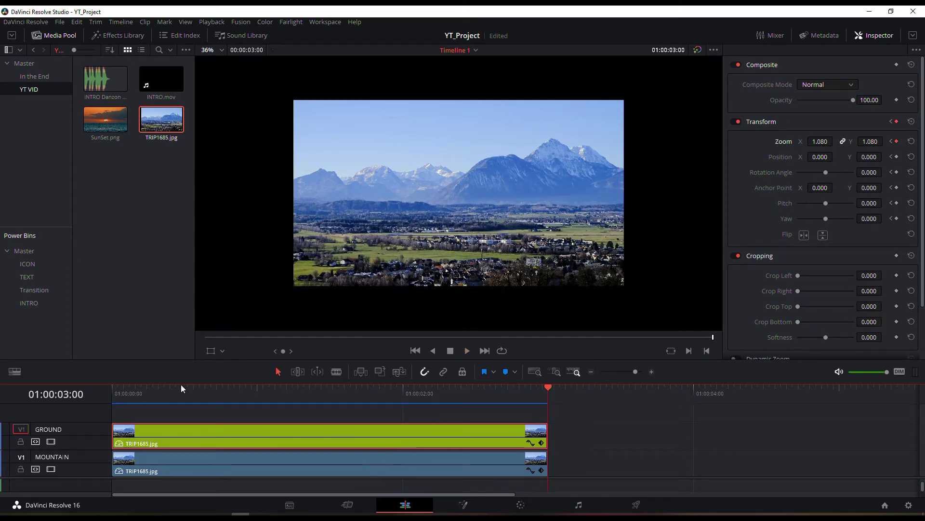
# Animate the GROUND clip's pitch, setting it to 0.124 at the first frame and lowering it at the clip's end
pyautogui.click(124, 394)
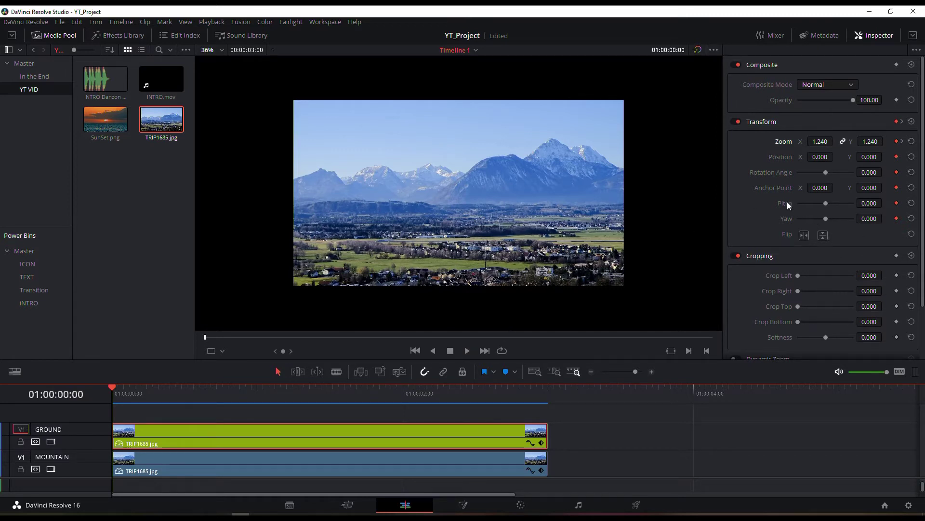
pyautogui.moveTo(785, 201); pyautogui.dragTo(787, 189)
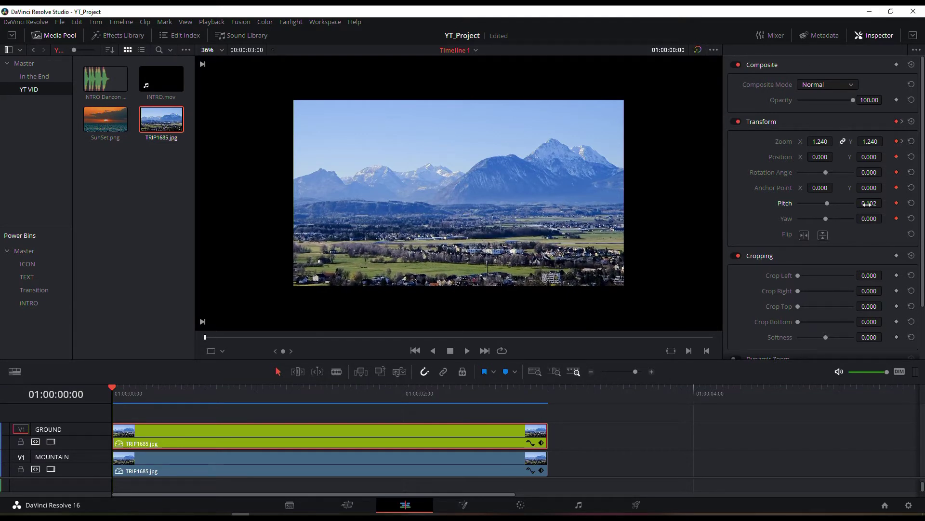
pyautogui.moveTo(868, 204); pyautogui.dragTo(874, 203)
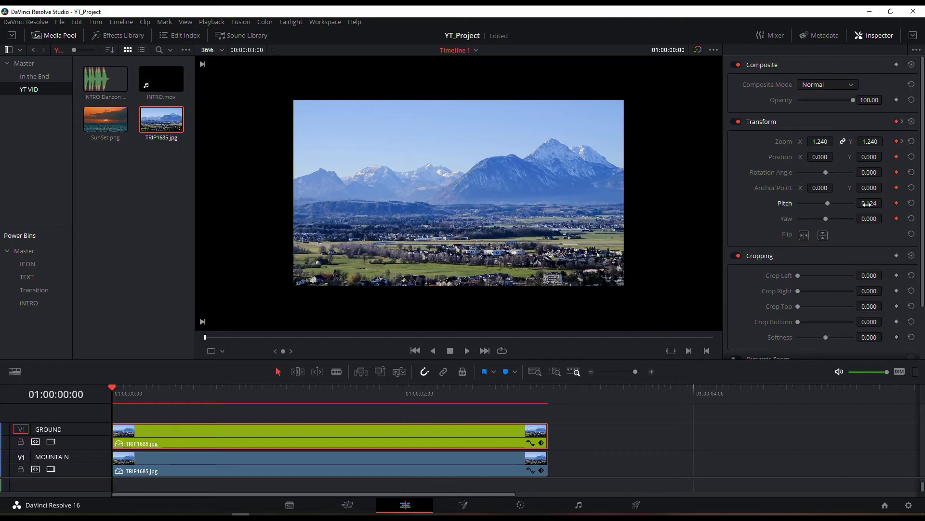
pyautogui.click(542, 395)
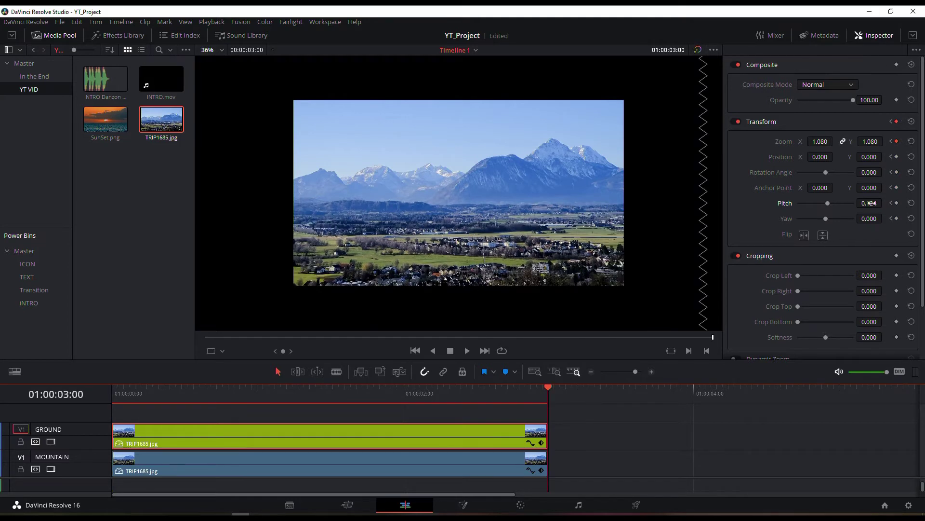
pyautogui.moveTo(871, 203); pyautogui.dragTo(843, 203)
# Play the timeline from the start twice to review the GROUND zoom and pitch animation, ending at the first frame
pyautogui.click(115, 392)
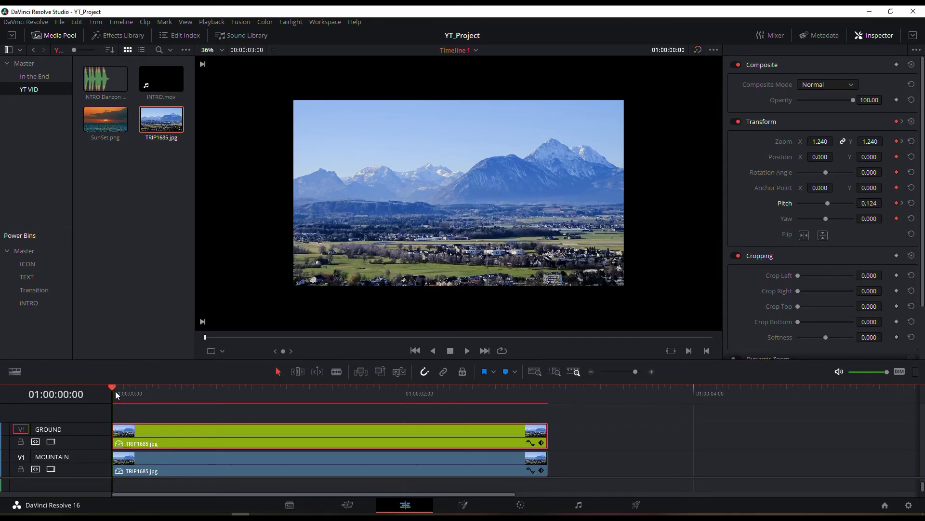
pyautogui.press('space')
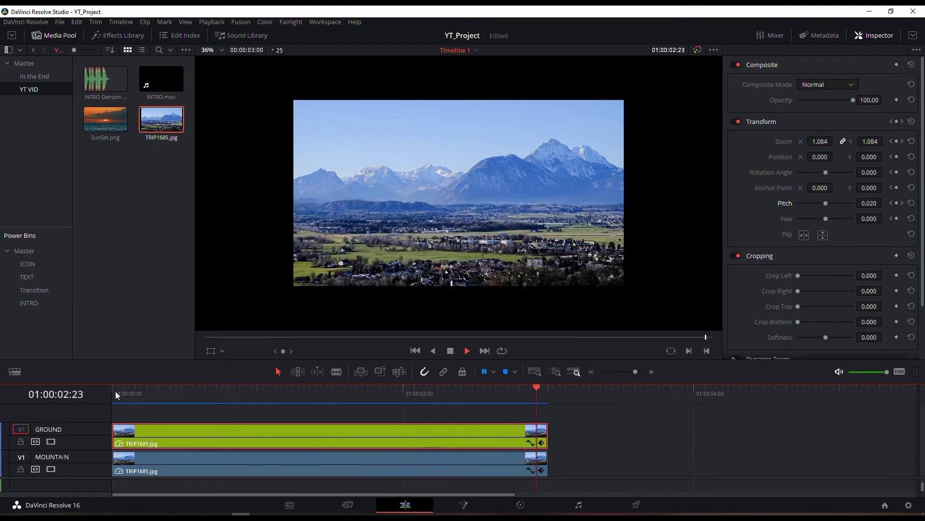
pyautogui.press('Home')
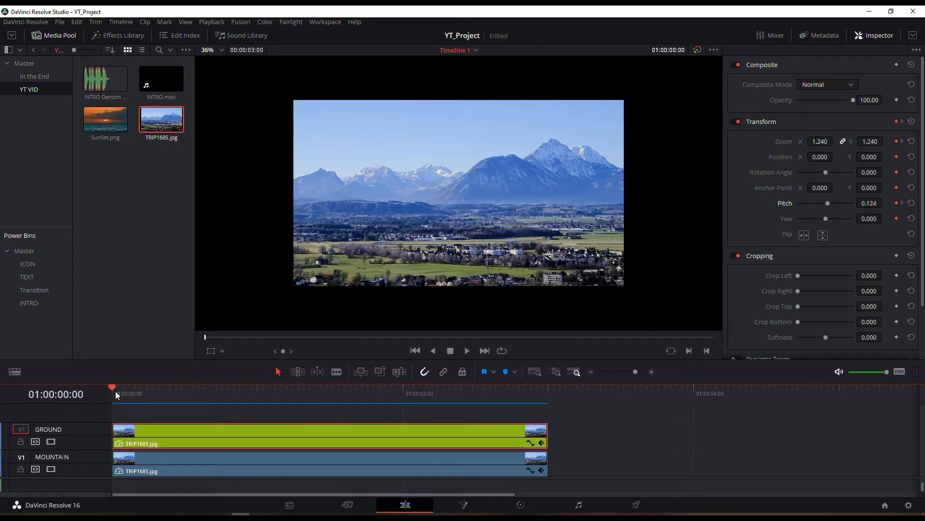
pyautogui.press('space')
pyautogui.press('space')
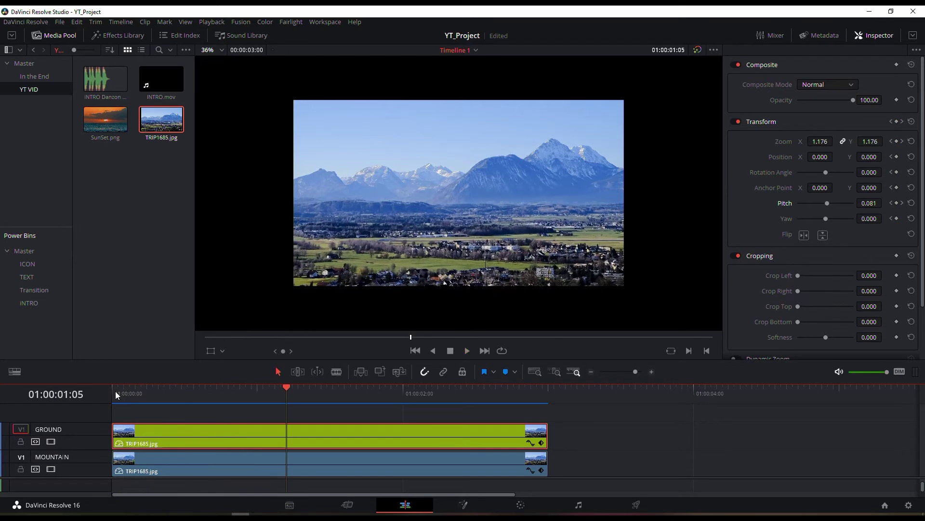
pyautogui.click(116, 395)
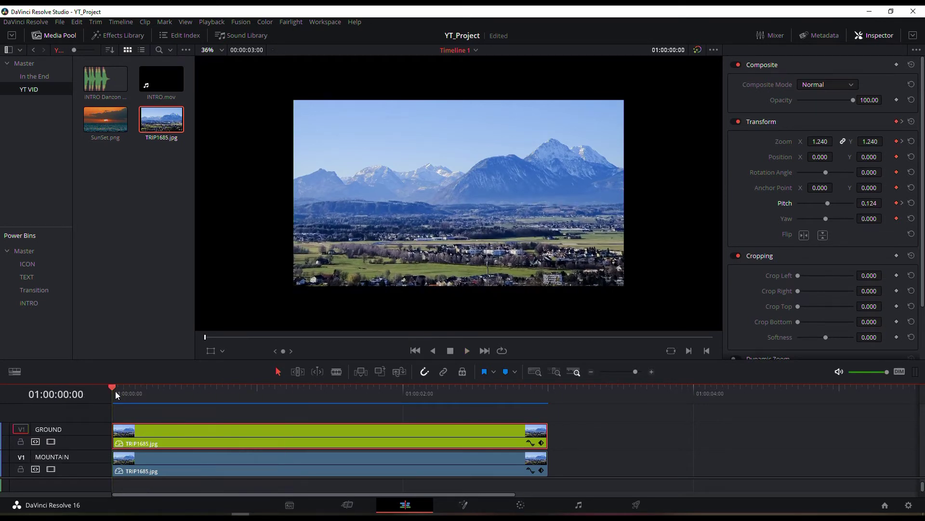
# Set the MOUNTAIN clip's zoom to 1.300 and keyframe its transform at the clip's end, finishing with the playhead at the first frame
pyautogui.click(134, 468)
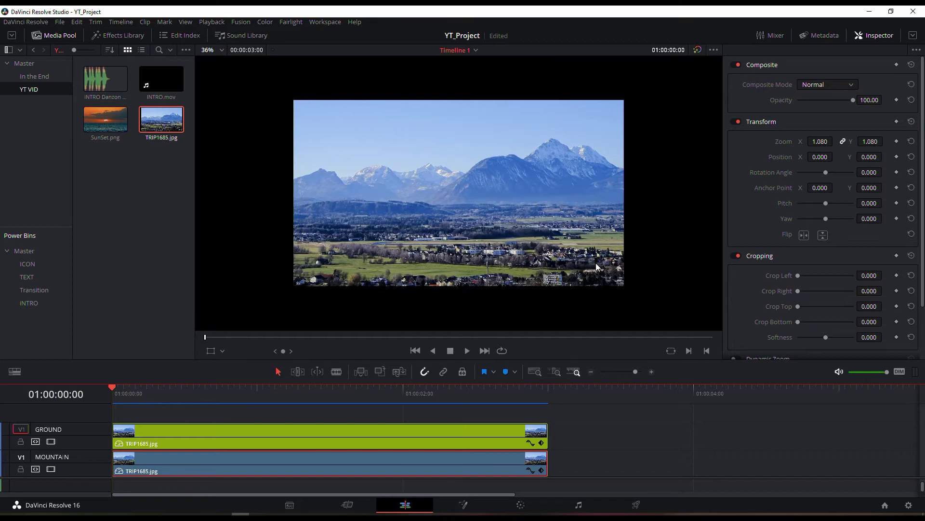
pyautogui.click(541, 398)
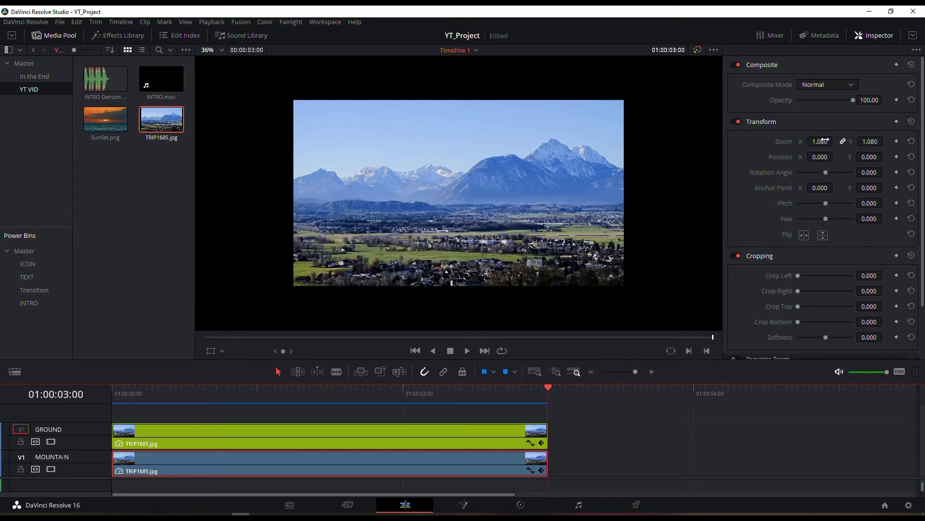
pyautogui.moveTo(820, 141); pyautogui.dragTo(801, 144)
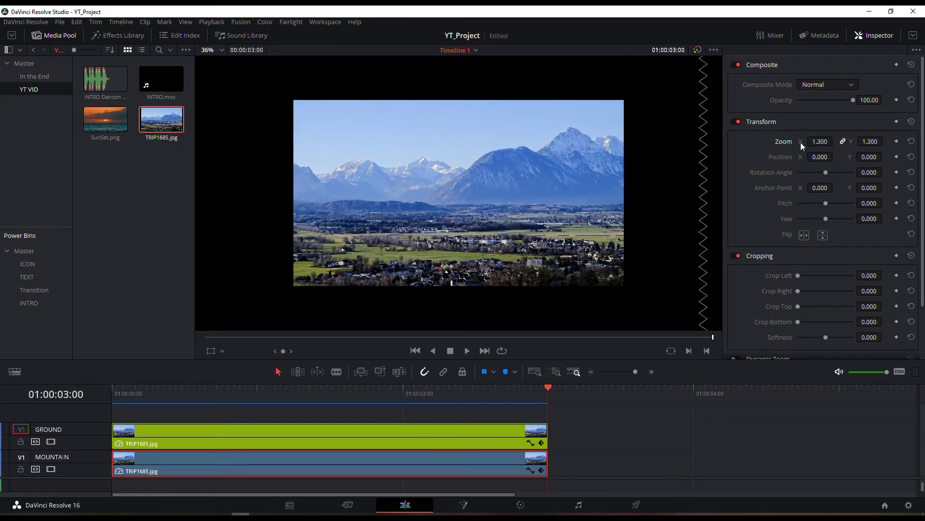
pyautogui.click(116, 389)
pyautogui.press('space')
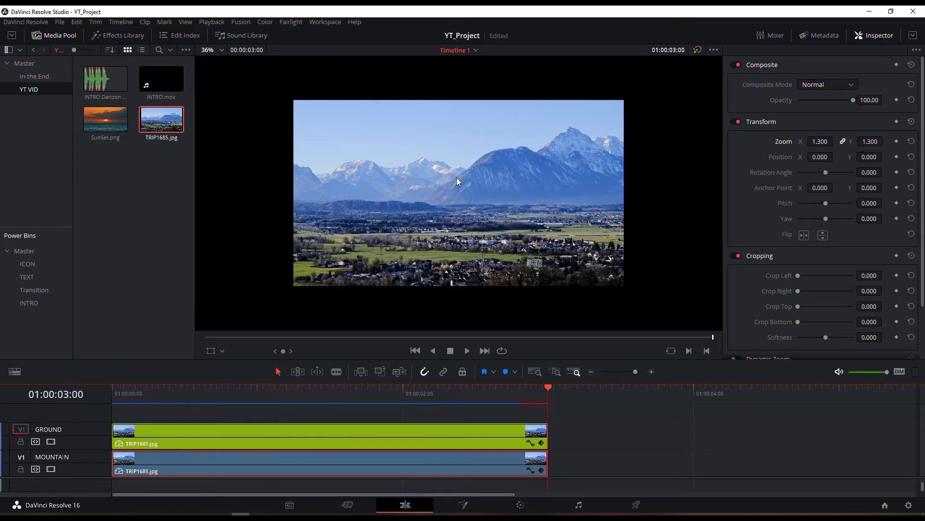
pyautogui.click(897, 122)
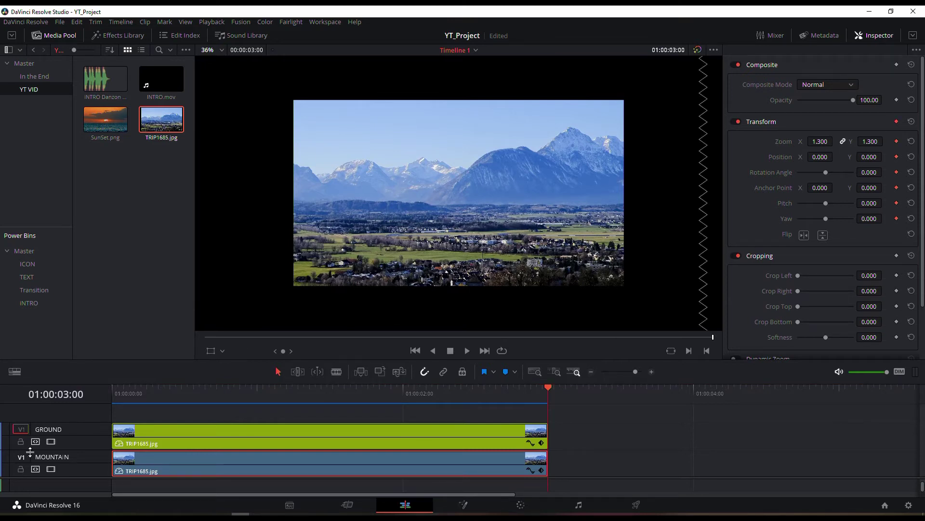
pyautogui.click(115, 394)
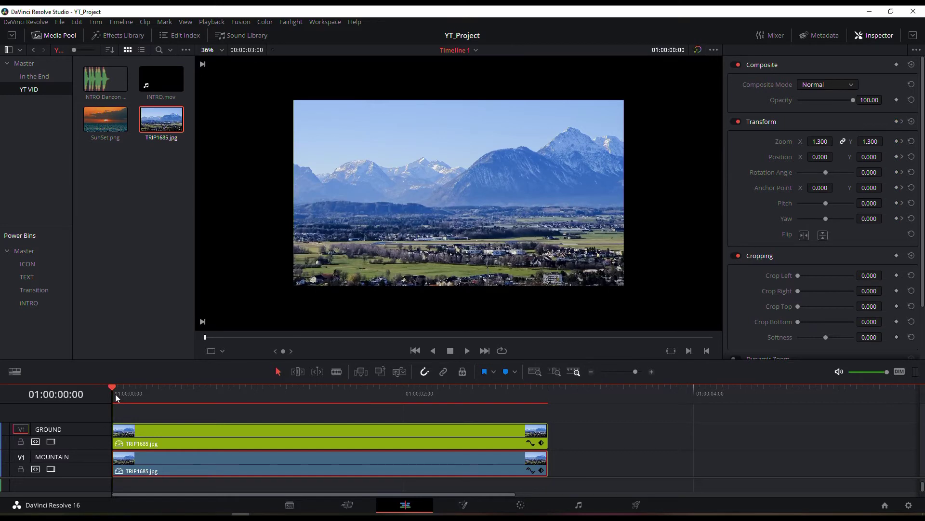
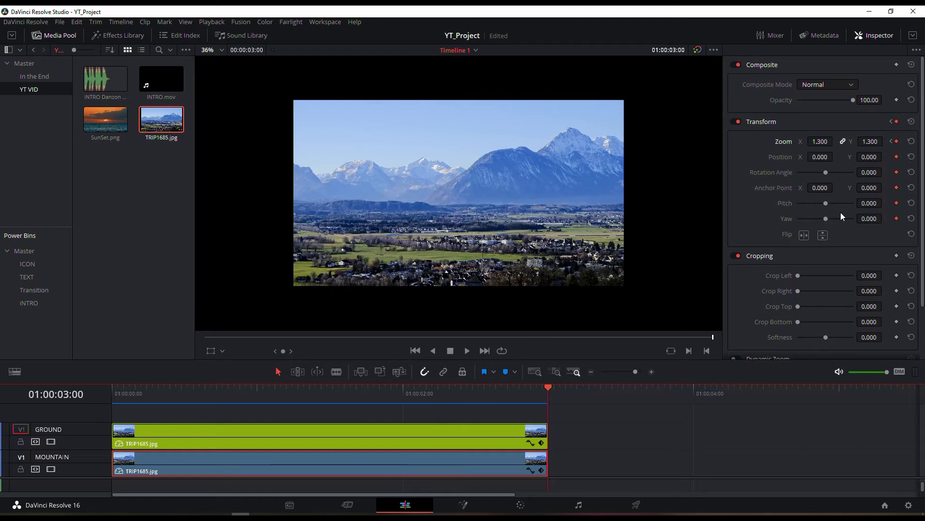
# Animate the MOUNTAIN clip's pitch, setting -0.198 at the clip's end and 0.002 at the first frame, and save the project
pyautogui.moveTo(869, 203); pyautogui.dragTo(852, 203)
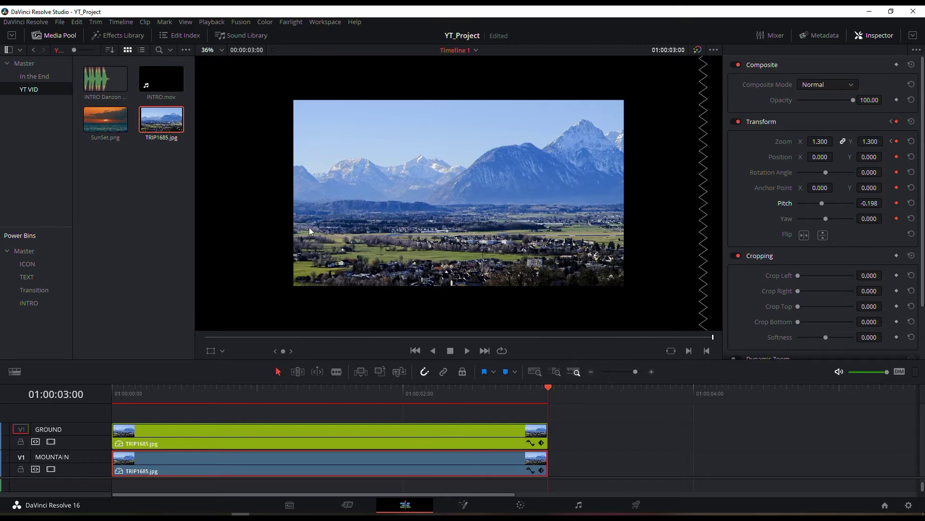
pyautogui.click(117, 397)
pyautogui.moveTo(882, 202); pyautogui.dragTo(870, 205)
pyautogui.hotkey('ctrl', 's')
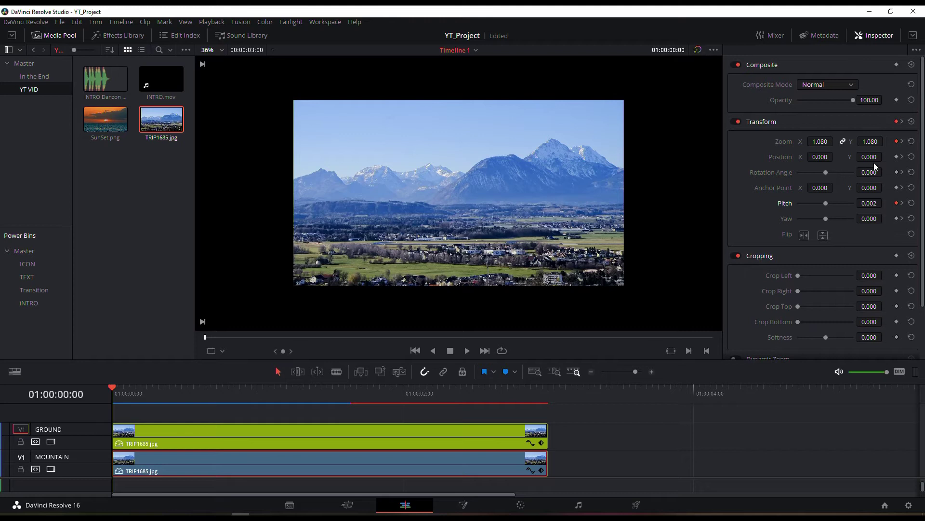
# Animate the MOUNTAIN clip's Y position from -15.000 at the first frame to a higher value at the clip's end, and play it back
pyautogui.moveTo(869, 157); pyautogui.dragTo(862, 157)
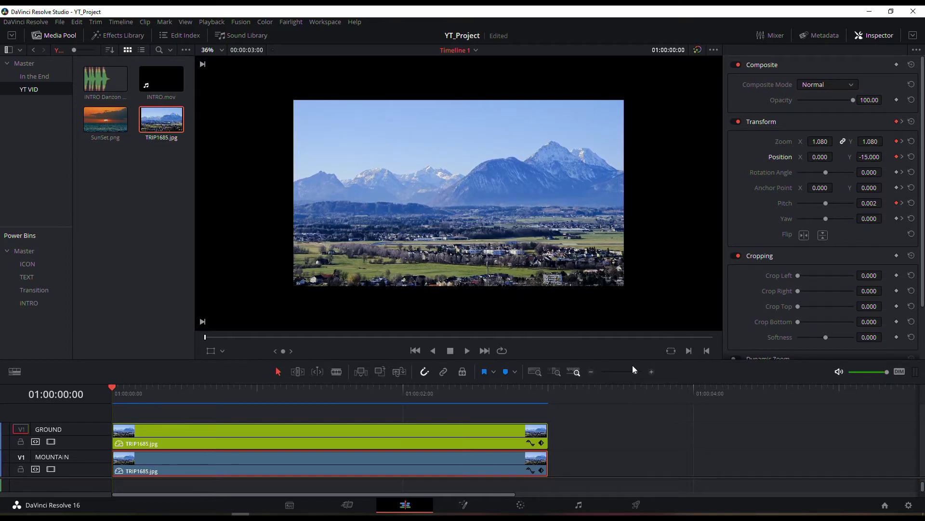
pyautogui.click(540, 397)
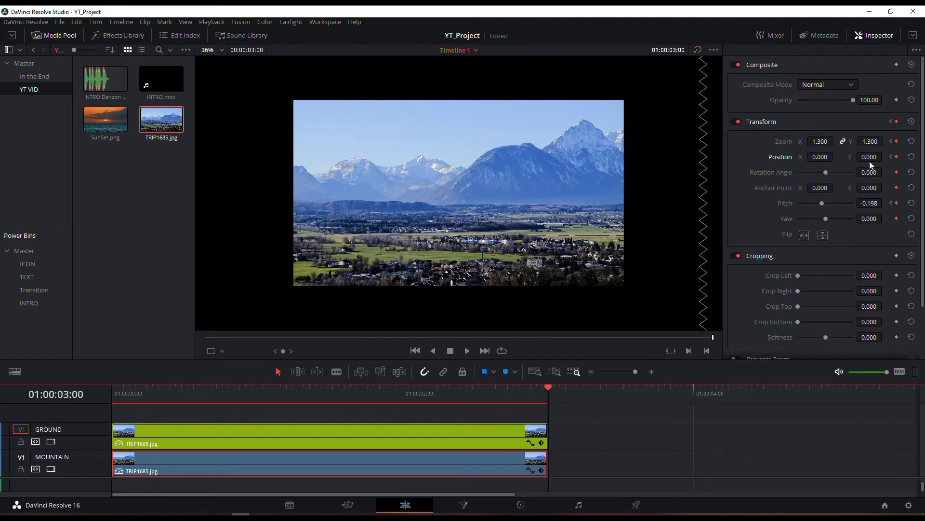
pyautogui.moveTo(869, 156); pyautogui.dragTo(884, 157)
pyautogui.click(114, 394)
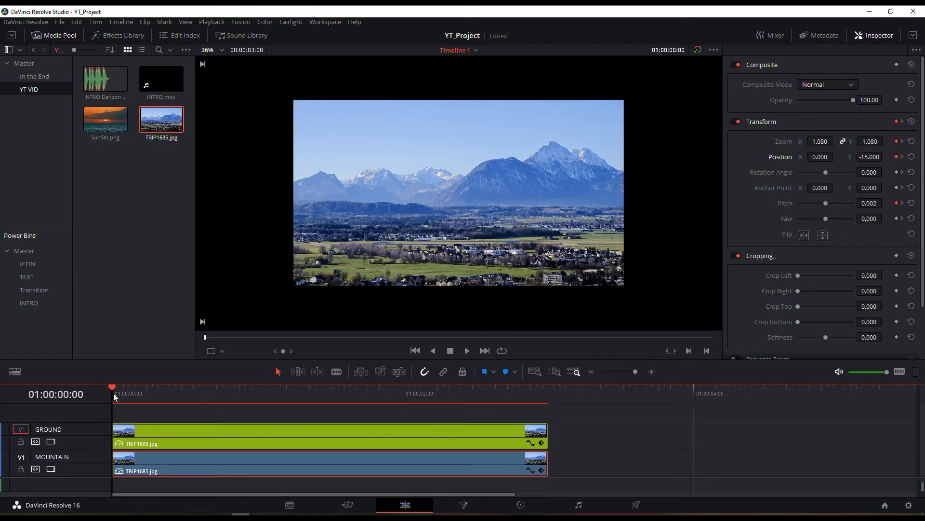
pyautogui.press('space')
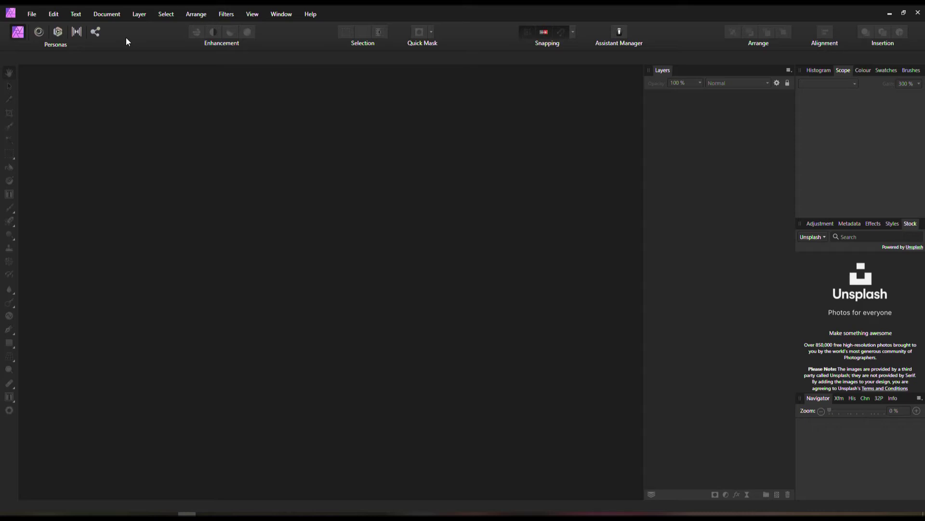
# Switch to Affinity Photo and open SunSet.png from the Cinemagraph with Affinity Photo folder in 1. YOUTUBE PROJECT FILES on the EXPORT (M:) drive
pyautogui.click(29, 14)
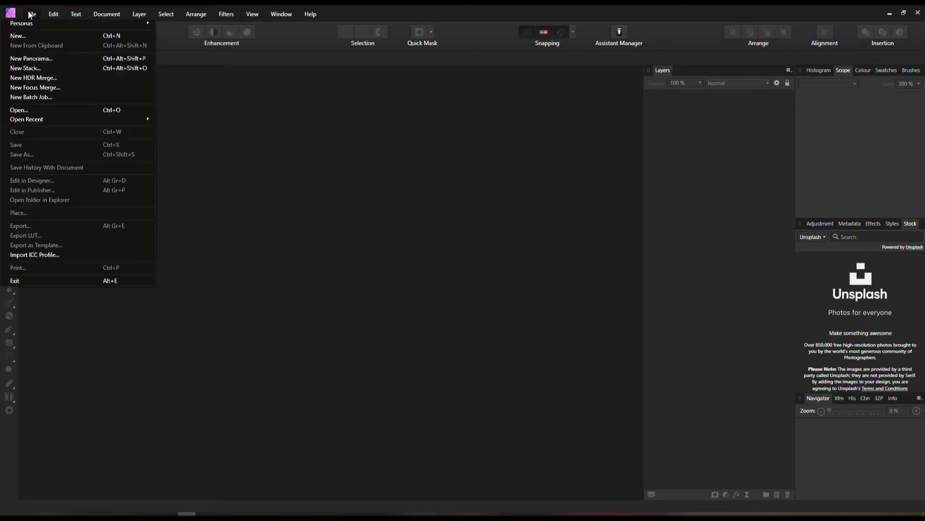
pyautogui.click(30, 111)
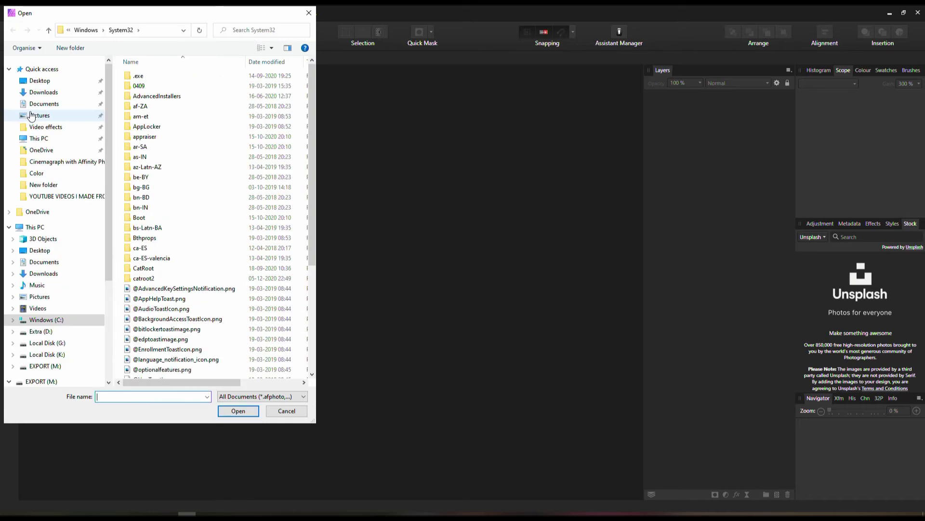
pyautogui.click(45, 367)
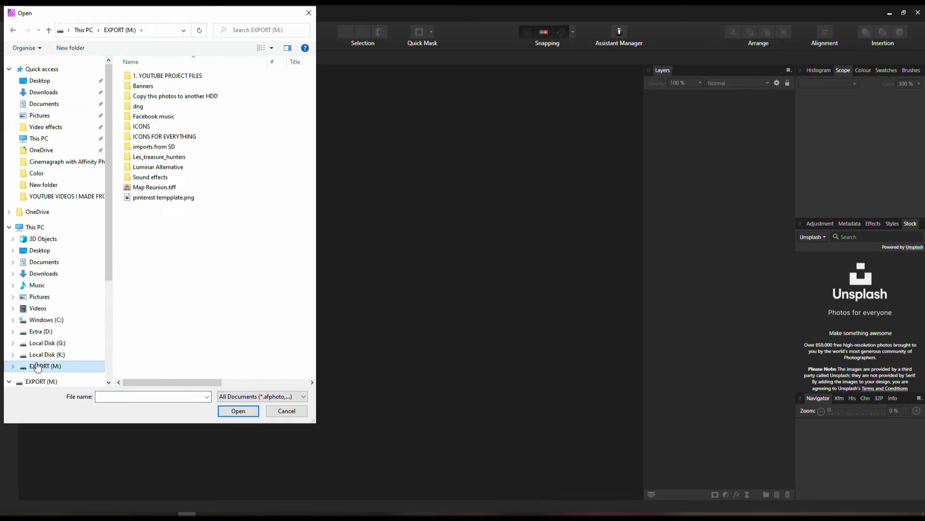
pyautogui.click(170, 76)
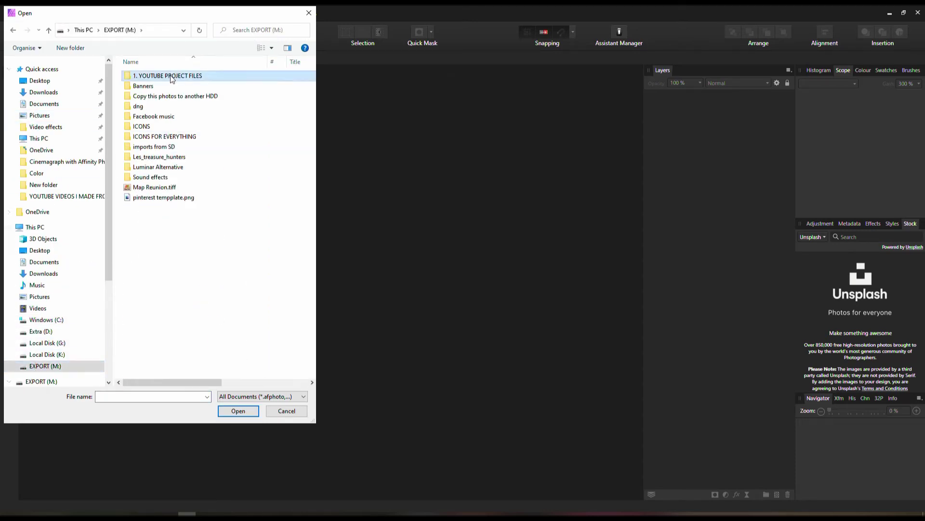
pyautogui.doubleClick(171, 77)
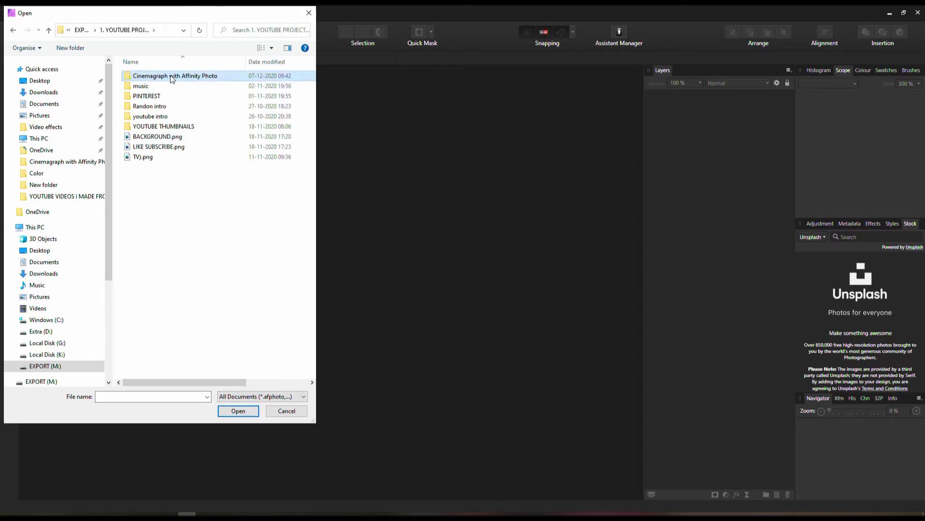
pyautogui.doubleClick(171, 77)
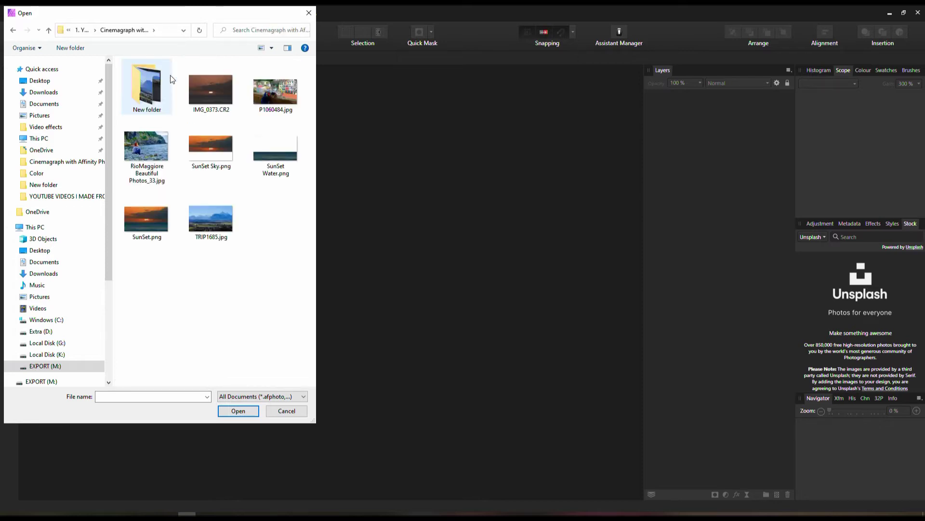
pyautogui.doubleClick(150, 222)
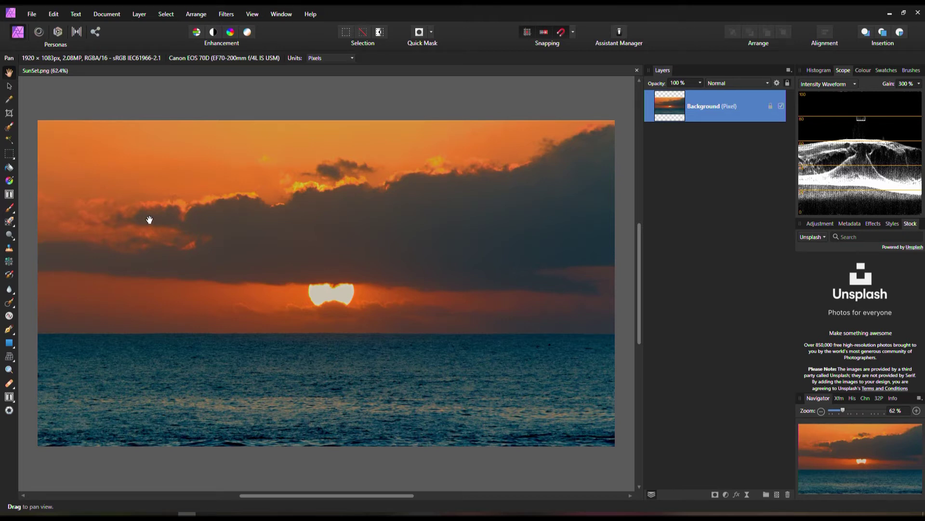
# Display the photo's EXIF metadata and activate the Rectangular Marquee Tool
pyautogui.click(844, 224)
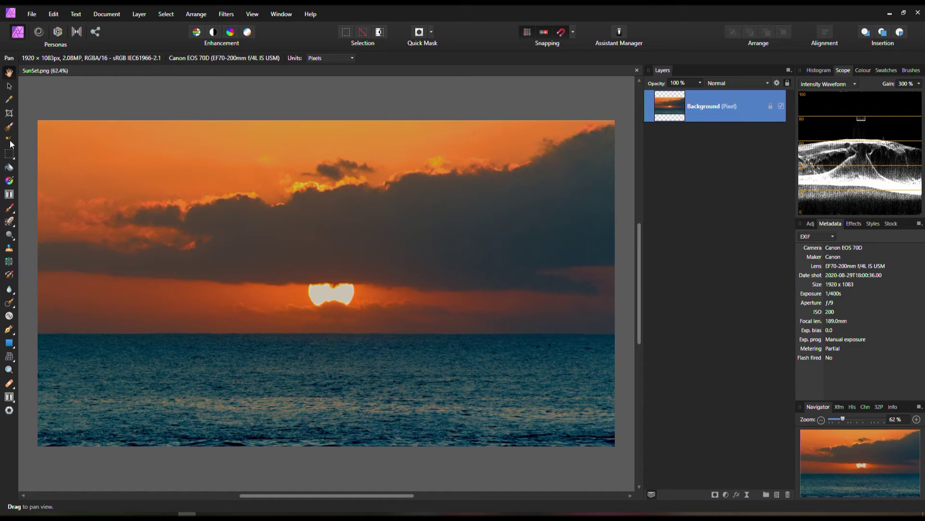
pyautogui.click(13, 159)
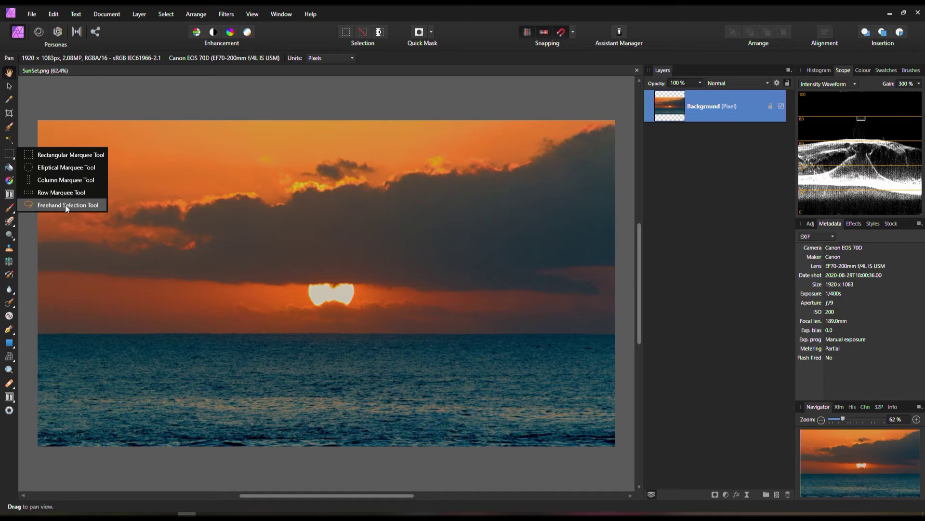
pyautogui.click(55, 155)
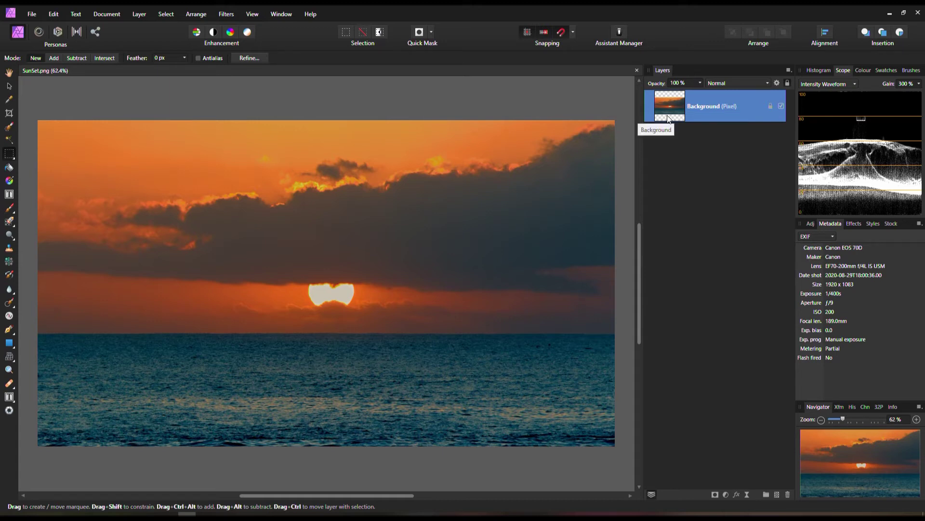
# Duplicate the Background layer twice and hide the locked original
pyautogui.hotkey('ctrl', 'j')
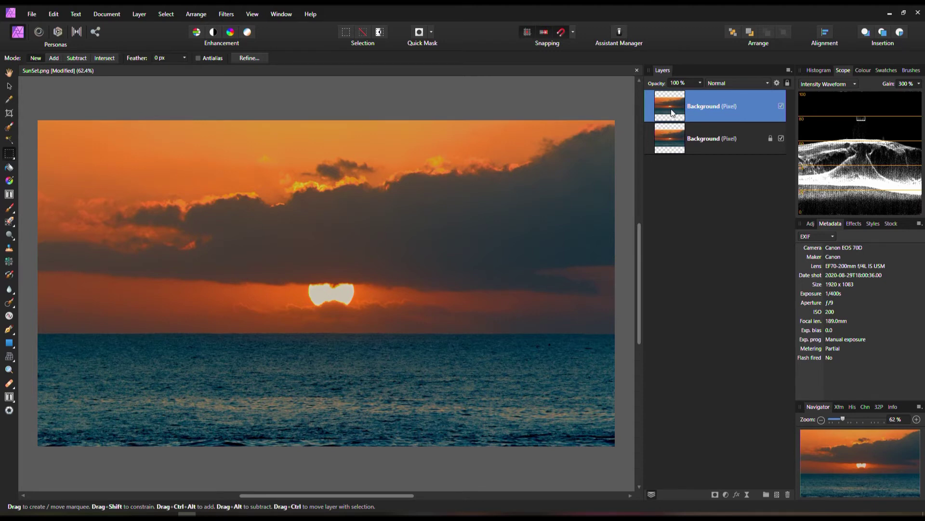
pyautogui.hotkey('ctrl', 'j')
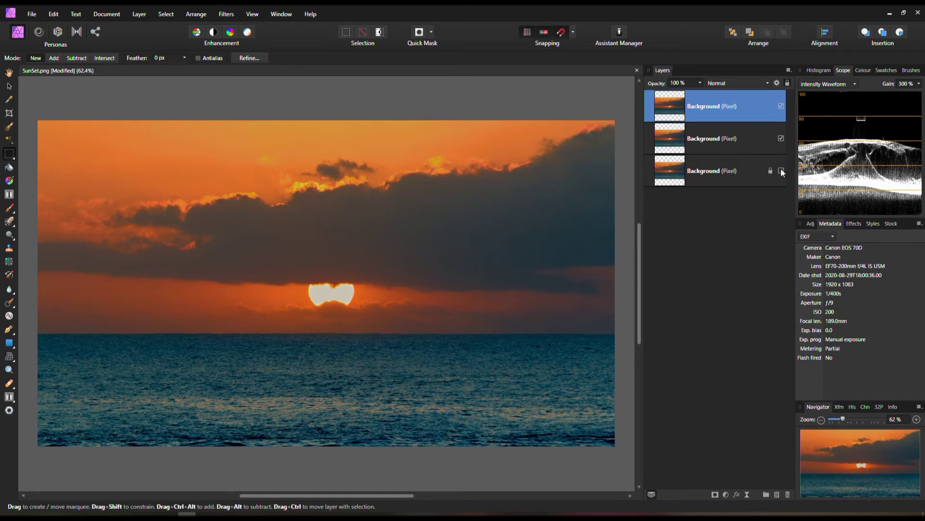
# Rename the middle Background copy HOr and the uppermost copy Water
pyautogui.click(703, 140)
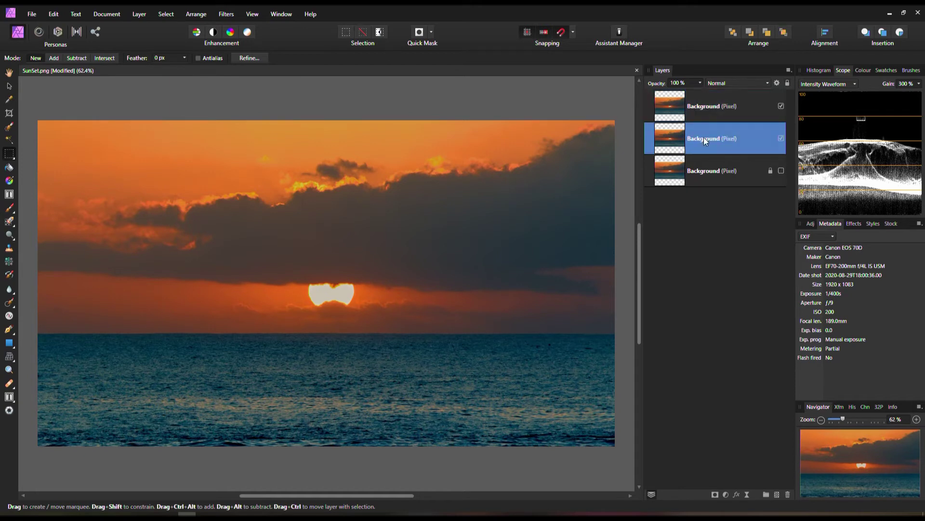
pyautogui.doubleClick(703, 139)
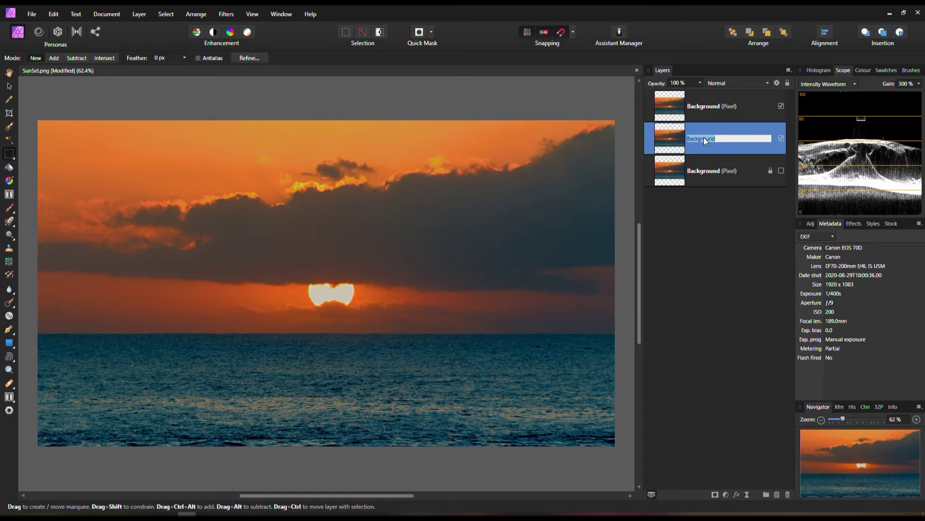
pyautogui.write('HOr')
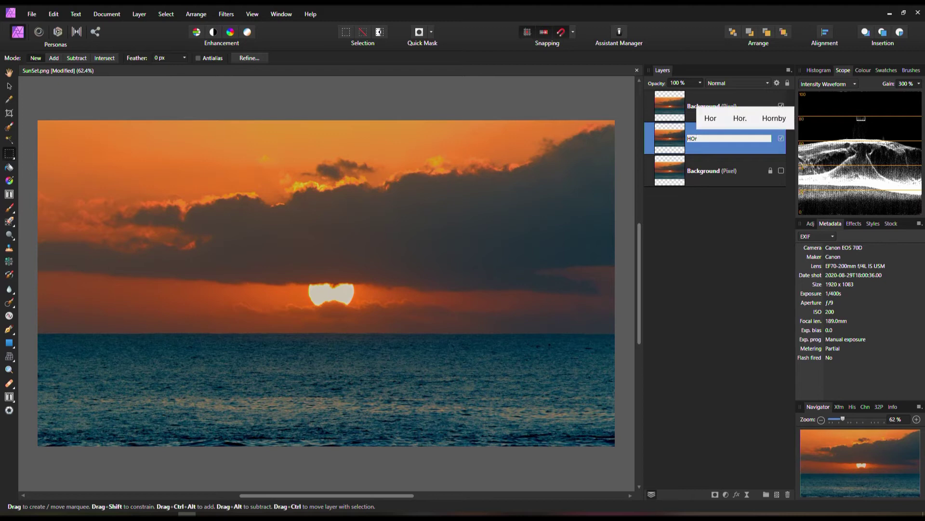
pyautogui.press('Return')
pyautogui.click(693, 108)
pyautogui.doubleClick(692, 105)
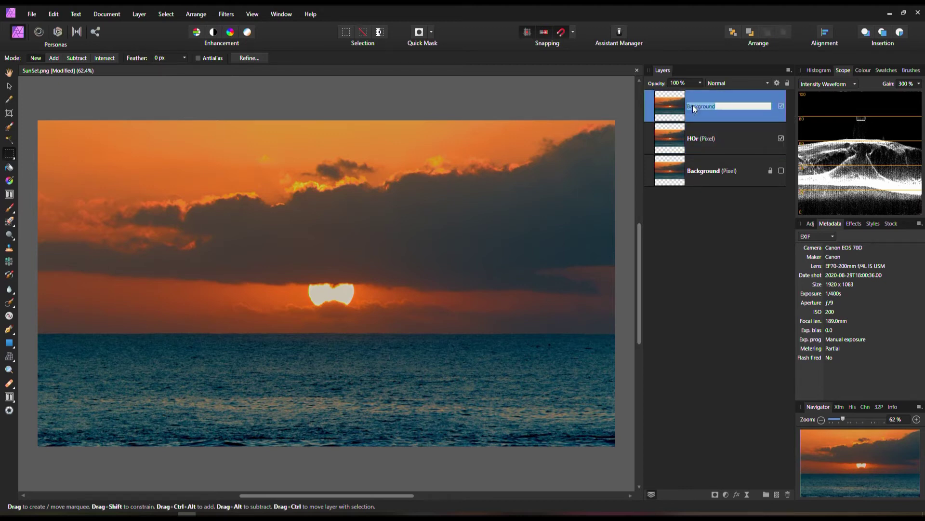
pyautogui.write('Water')
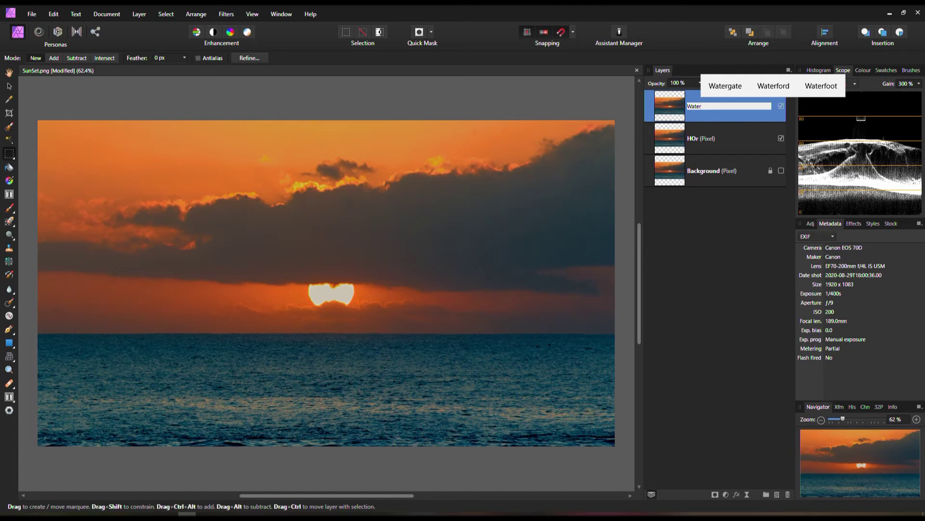
pyautogui.press('Return')
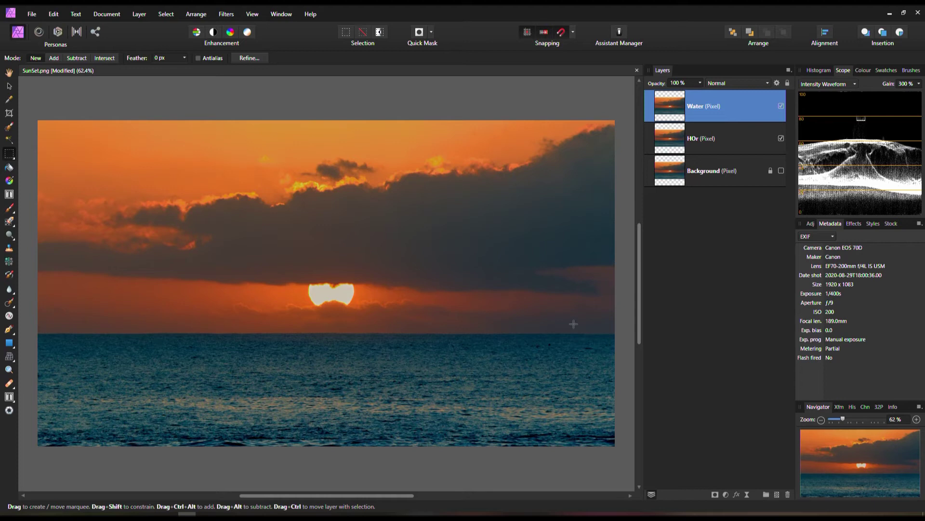
# Select the whole sea area with a rectangular marquee, from the horizon to the photo's lower edge across its full width
pyautogui.click(916, 419)
pyautogui.click(917, 420)
pyautogui.moveTo(860, 465); pyautogui.dragTo(886, 476)
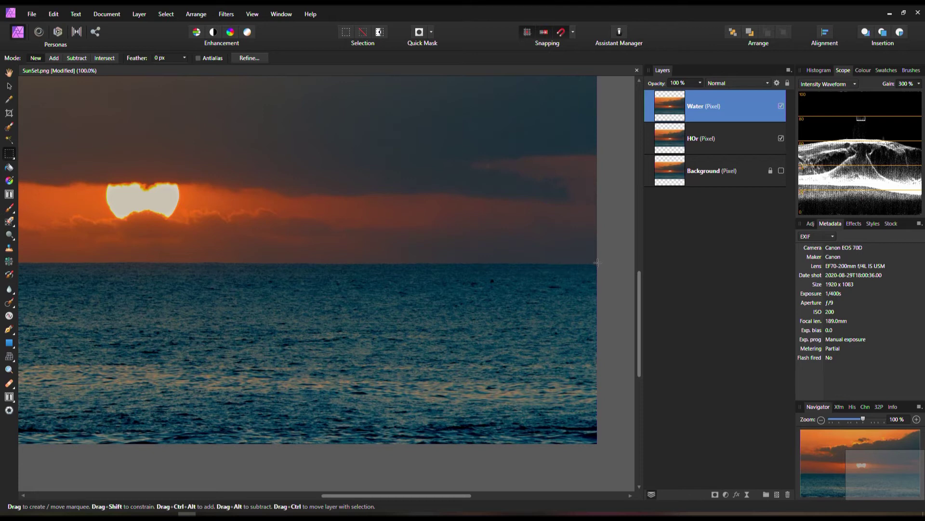
pyautogui.moveTo(598, 263); pyautogui.dragTo(431, 356)
pyautogui.moveTo(329, 384); pyautogui.dragTo(388, 443)
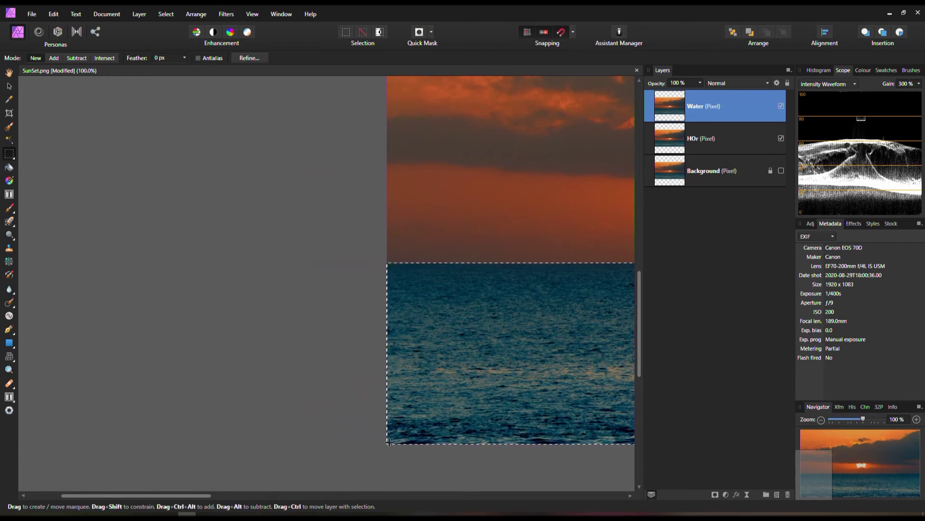
pyautogui.click(821, 419)
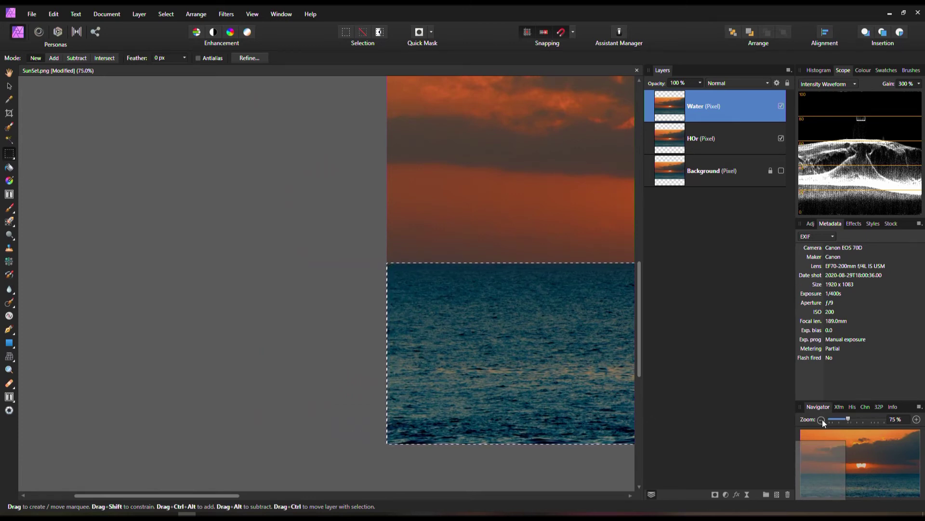
pyautogui.moveTo(846, 469); pyautogui.dragTo(863, 465)
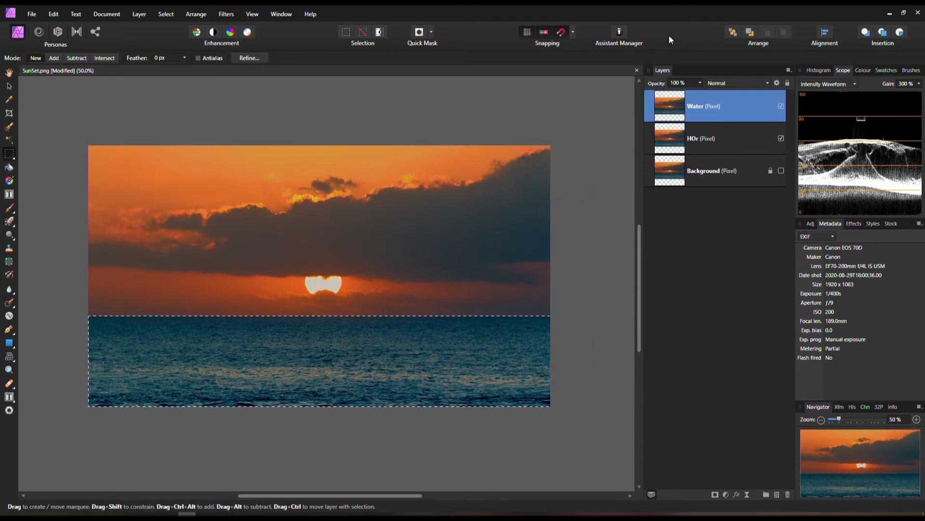
# Rasterise the Water layer and the HOr layer
pyautogui.rightClick(668, 100)
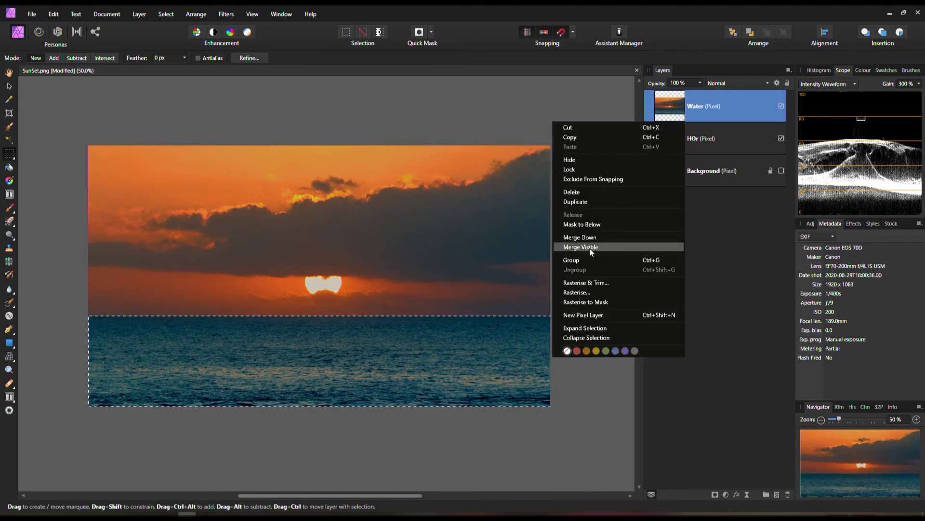
pyautogui.click(573, 291)
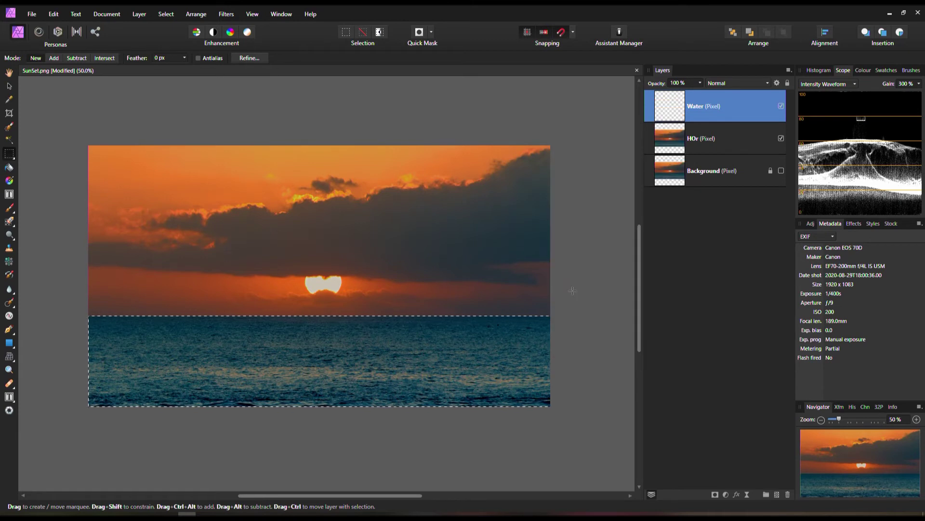
pyautogui.rightClick(672, 141)
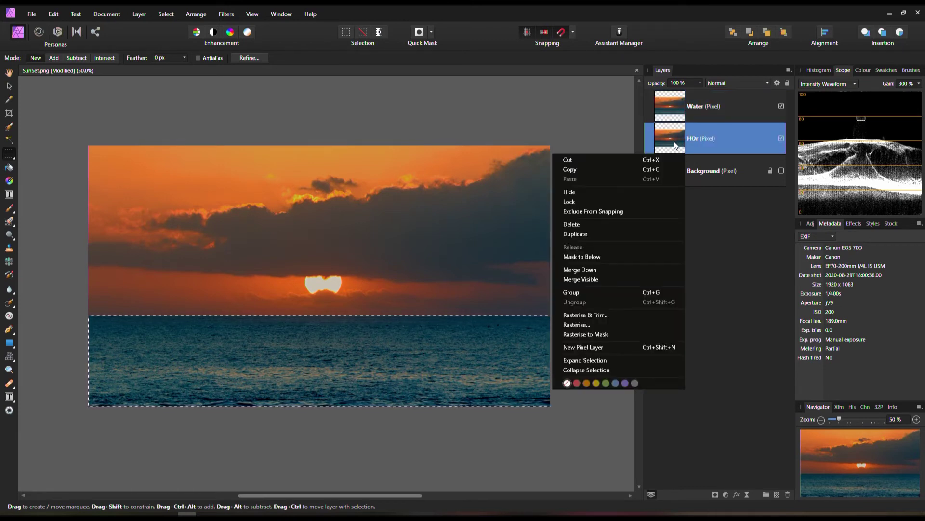
pyautogui.click(578, 322)
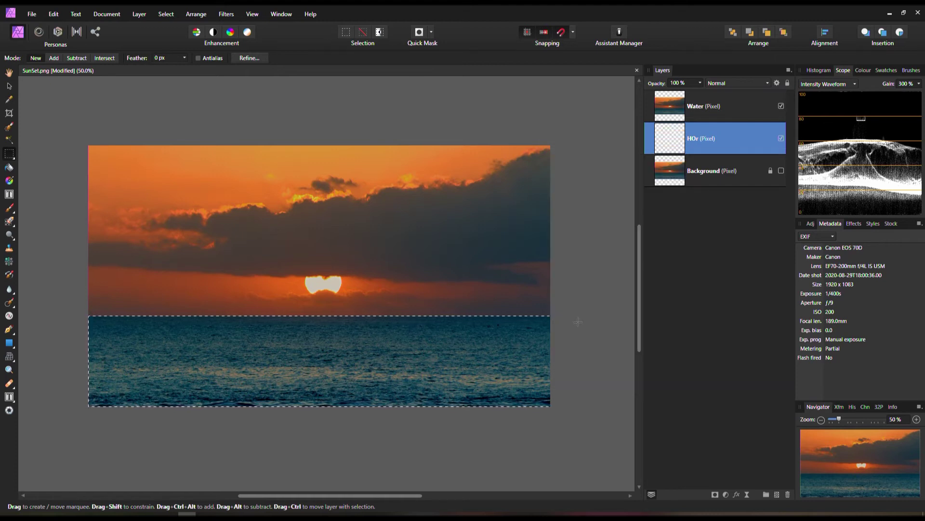
# Invert the marquee selection and delete the sky from the Water layer
pyautogui.click(670, 113)
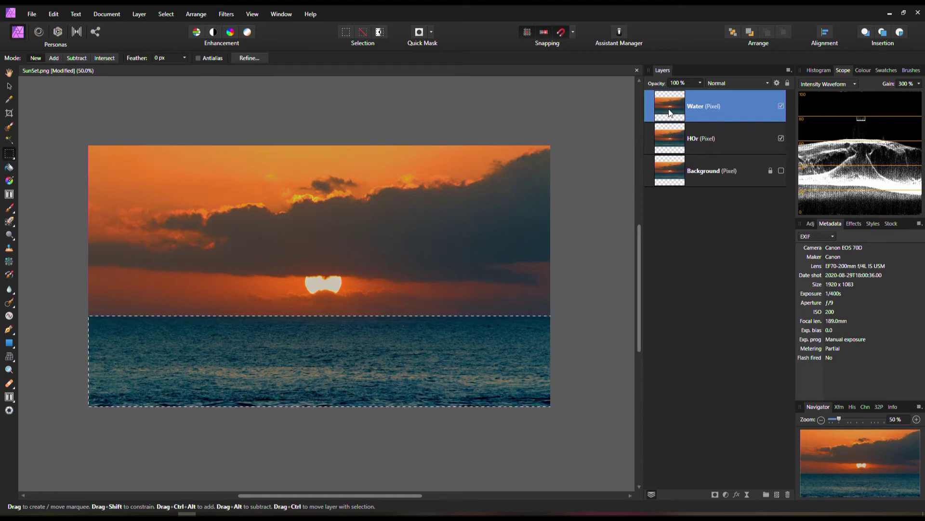
pyautogui.click(379, 33)
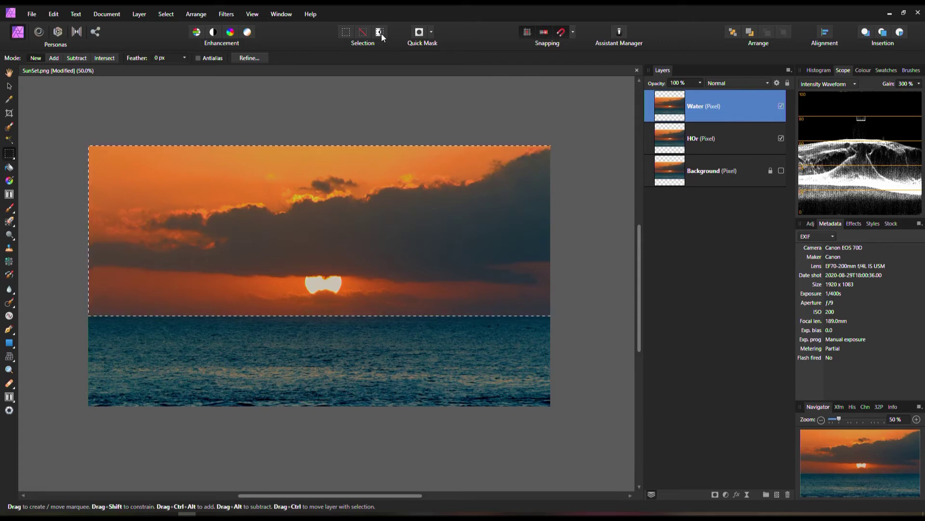
pyautogui.press('Delete')
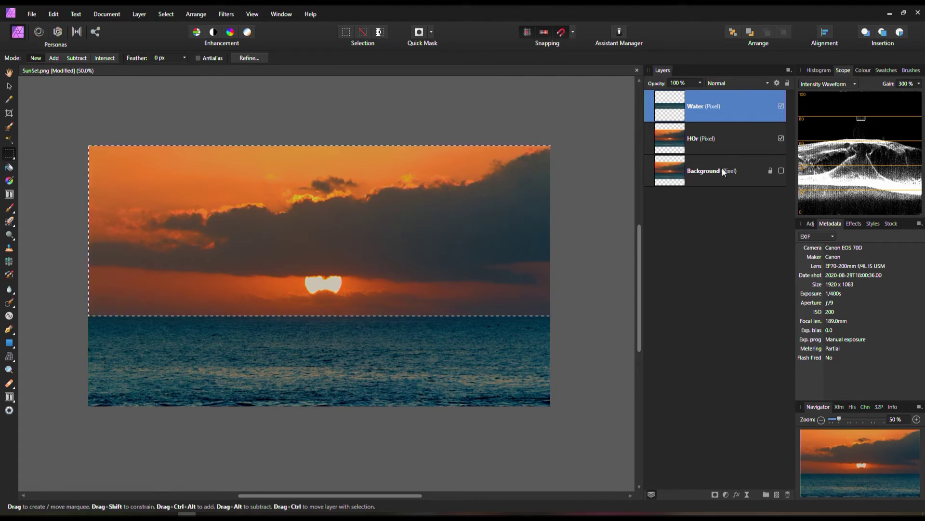
# Invert the marquee selection back to the sea area and delete the sea from the HOr layer
pyautogui.click(782, 139)
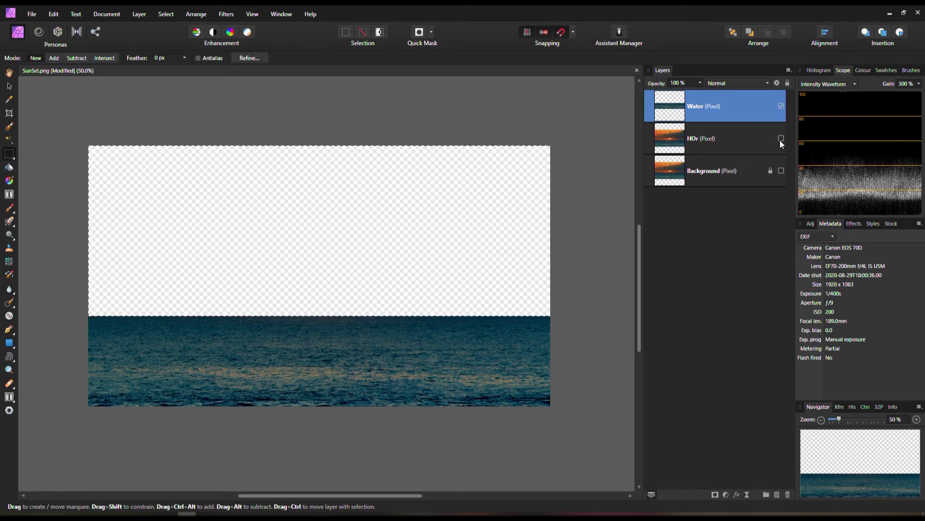
pyautogui.click(782, 139)
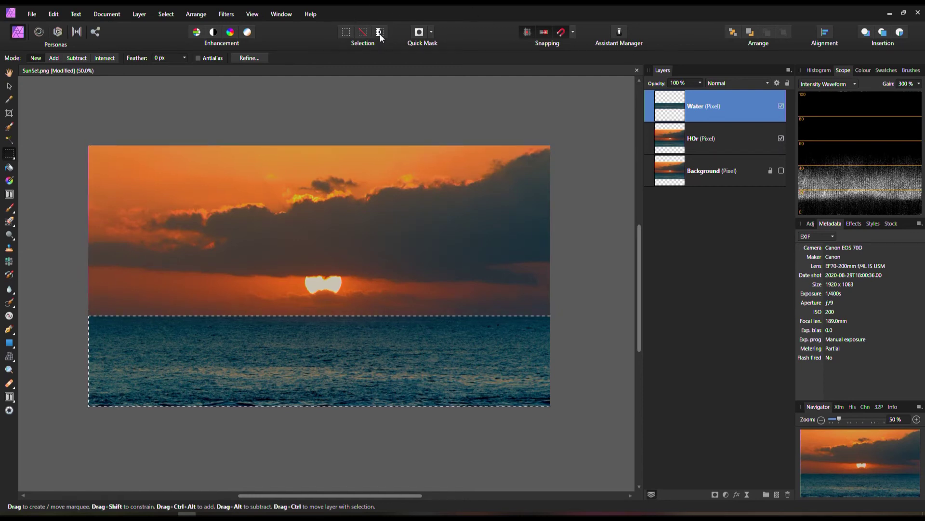
pyautogui.click(681, 140)
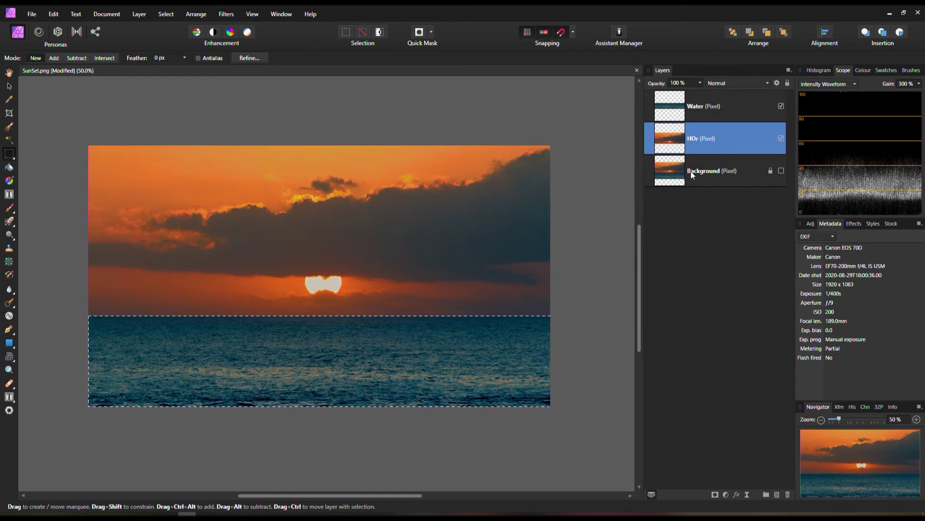
# Check the HOr and Water cut-outs by hiding and showing each layer, and clear the marquee selection
pyautogui.click(781, 139)
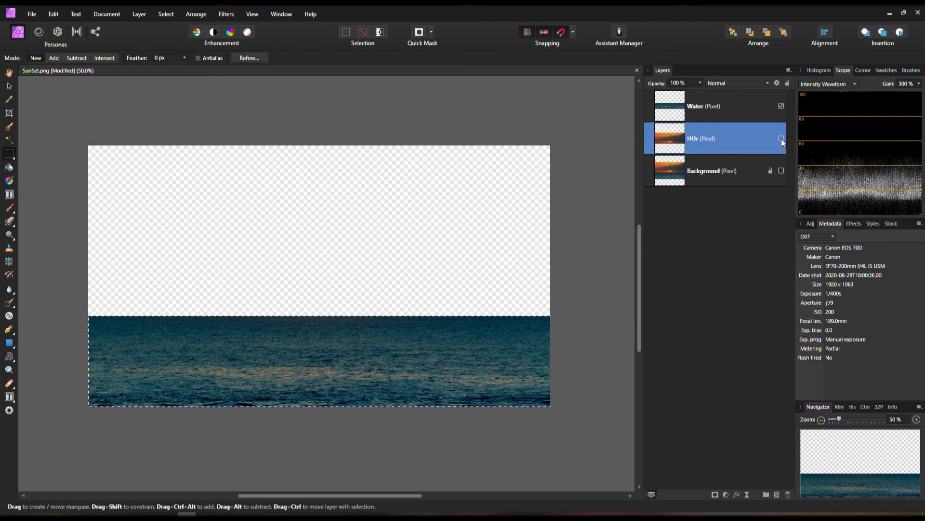
pyautogui.click(781, 138)
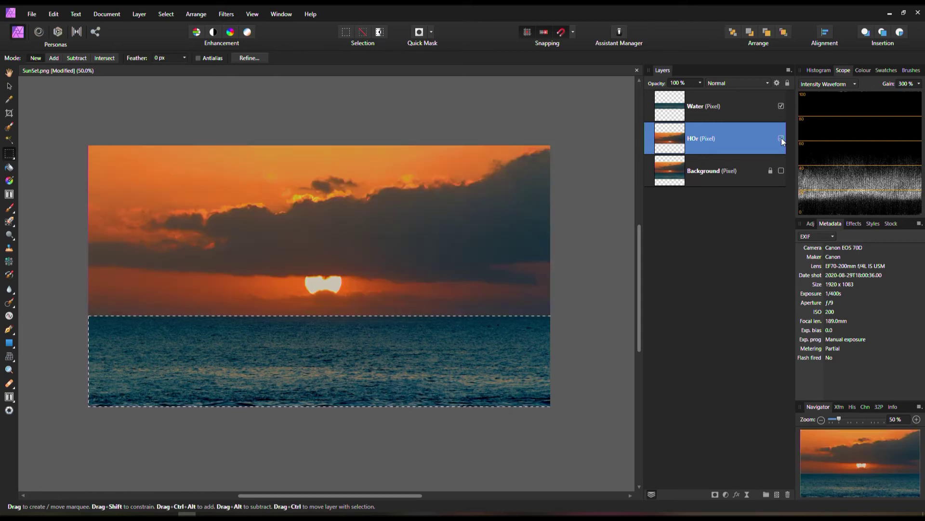
pyautogui.click(781, 106)
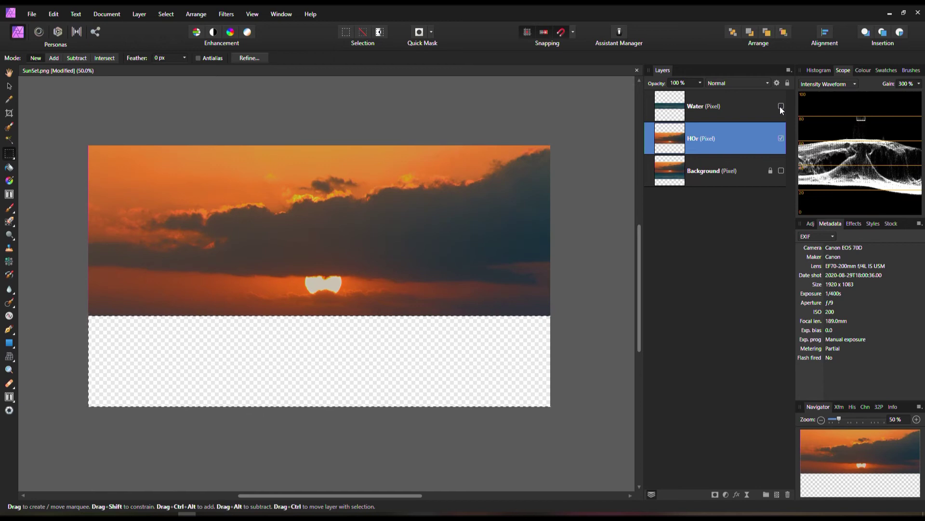
pyautogui.click(781, 106)
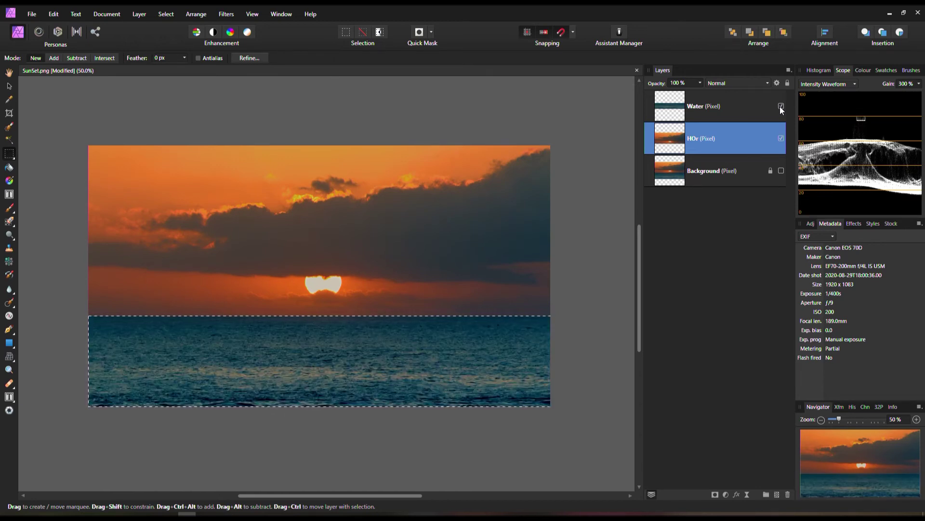
pyautogui.hotkey('ctrl', 'd')
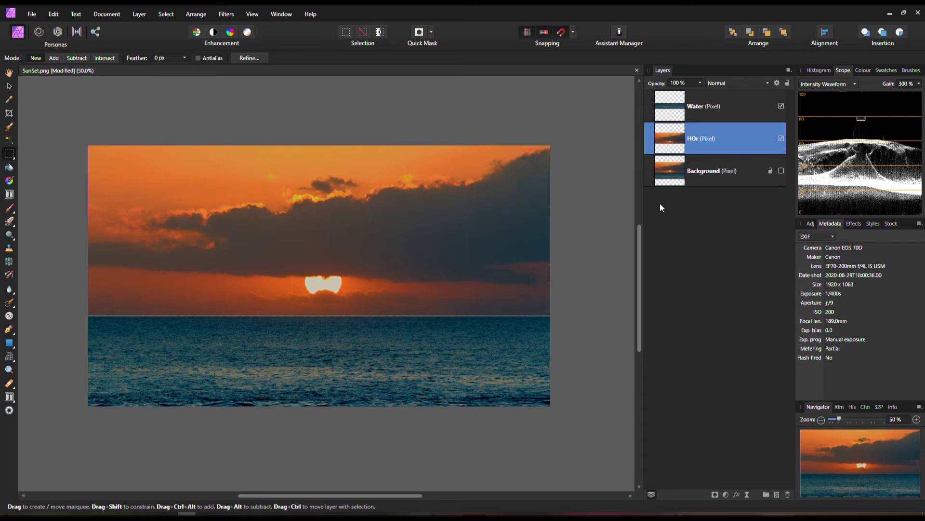
# Isolate the water by hiding the HOr layer, and isolate the sky by showing HOr and hiding Water
pyautogui.click(30, 15)
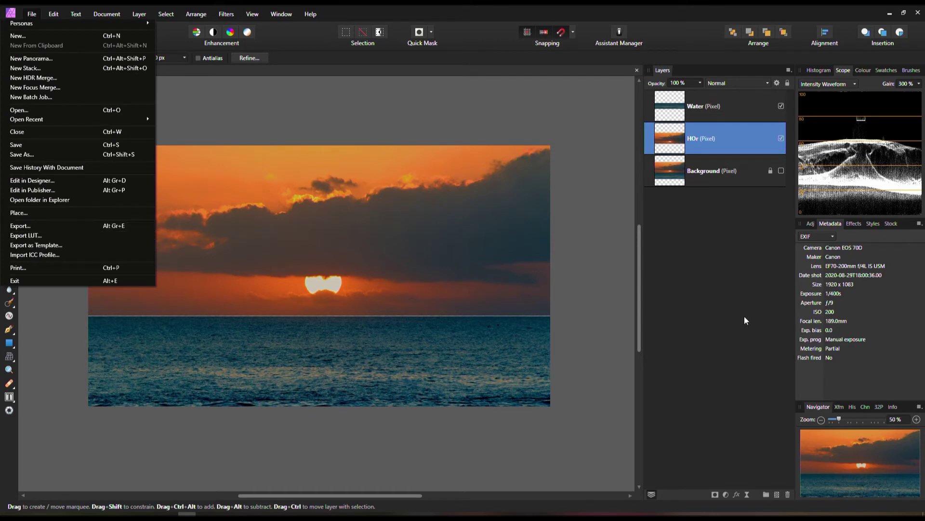
pyautogui.click(781, 137)
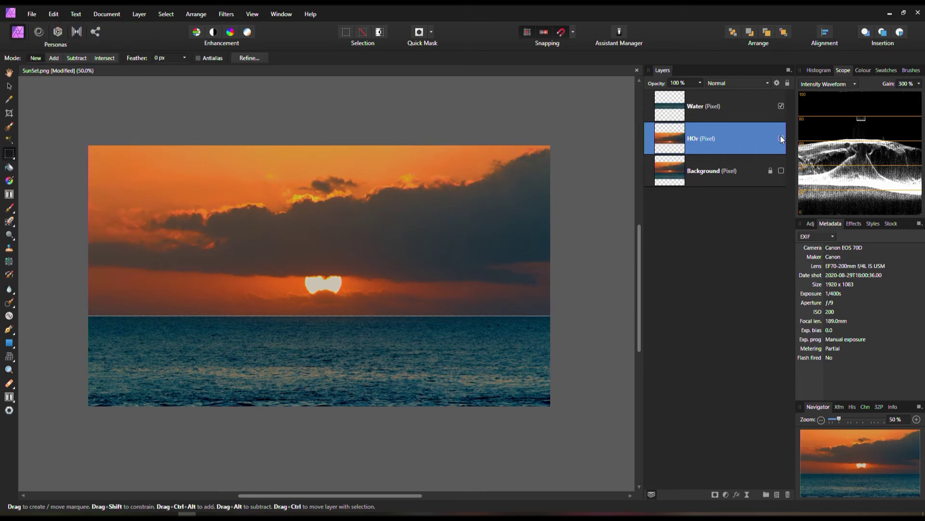
pyautogui.click(781, 139)
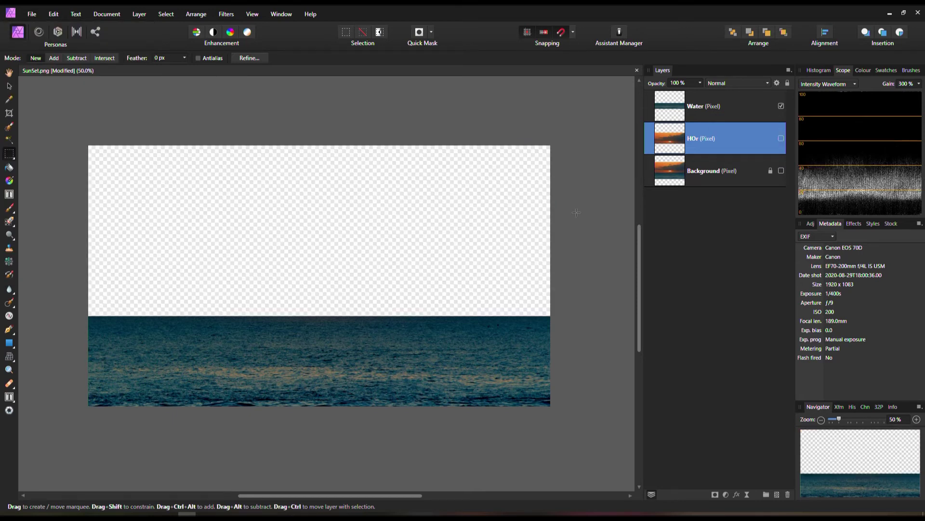
pyautogui.click(781, 139)
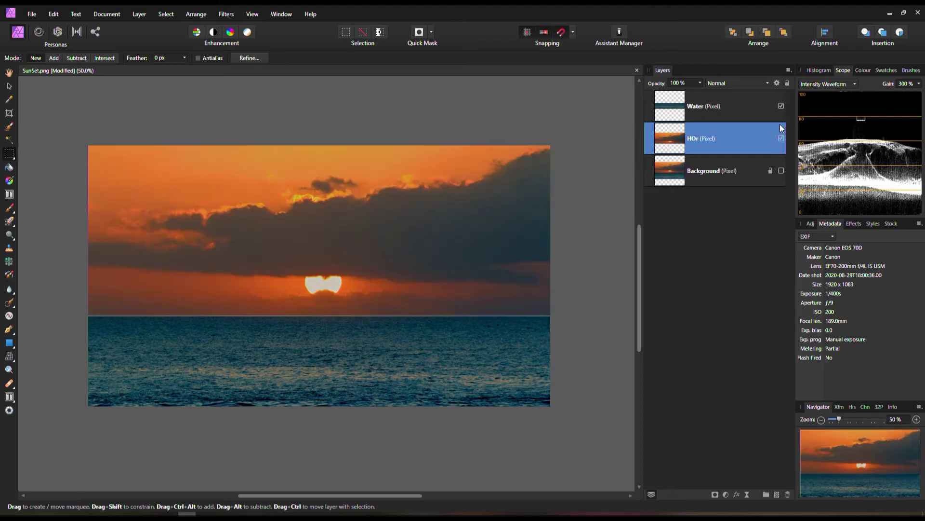
pyautogui.click(781, 106)
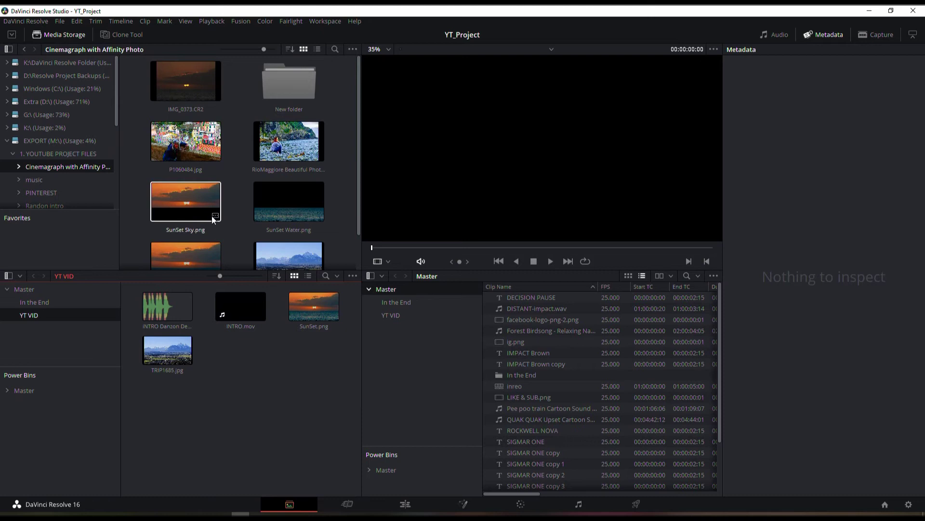
# Switch to DaVinci Resolve and import SunSet Sky.png and SunSet Water.png into the YT VID bin
pyautogui.click(187, 210)
pyautogui.moveTo(187, 210); pyautogui.dragTo(231, 400)
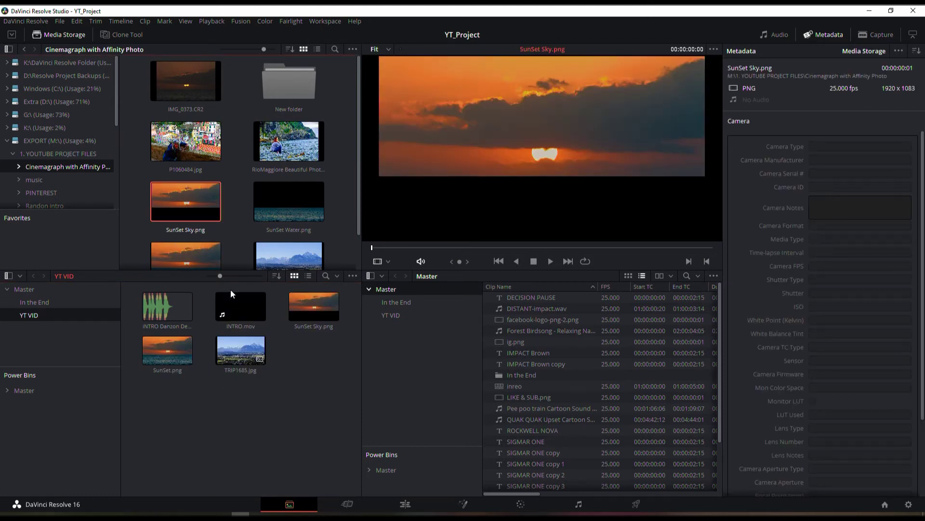
pyautogui.moveTo(285, 220); pyautogui.dragTo(294, 409)
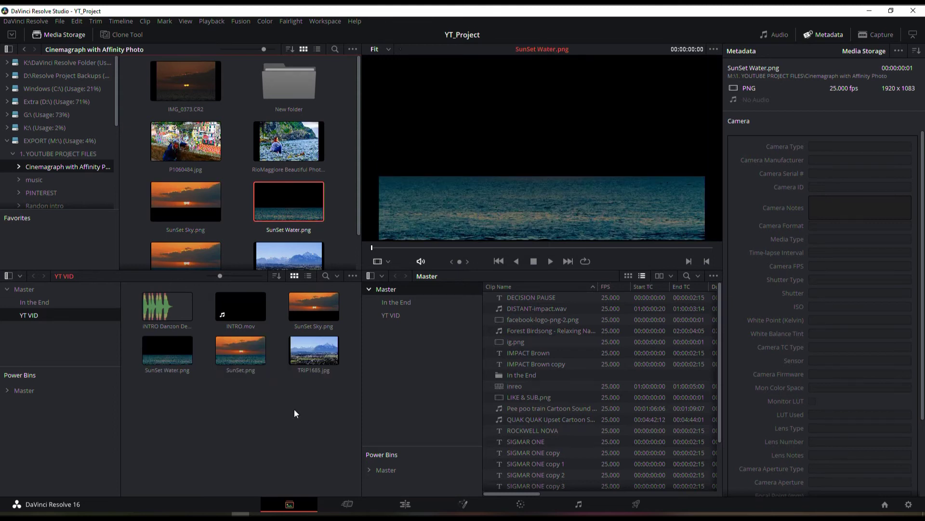
# Open the timeline on the Edit page and examine the GROUND clip's transform keyframes at its end and start
pyautogui.click(404, 503)
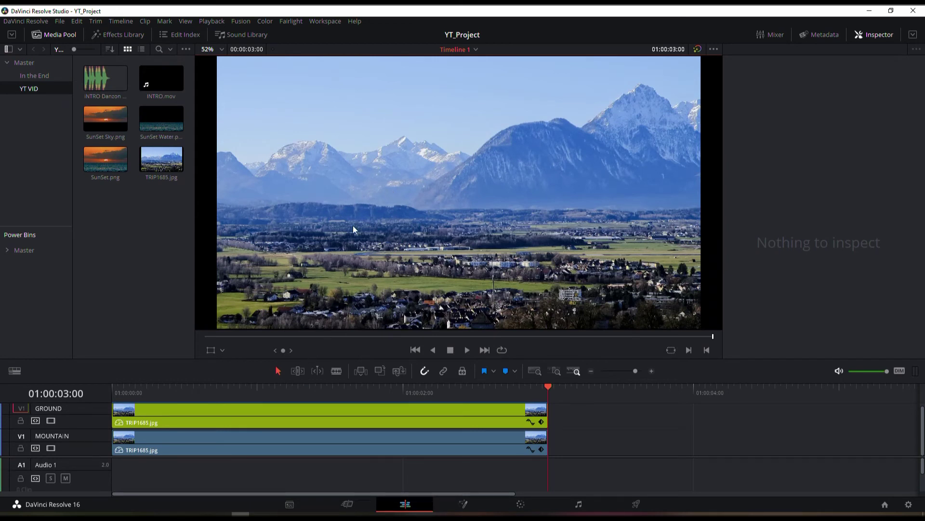
pyautogui.click(591, 372)
pyautogui.click(591, 371)
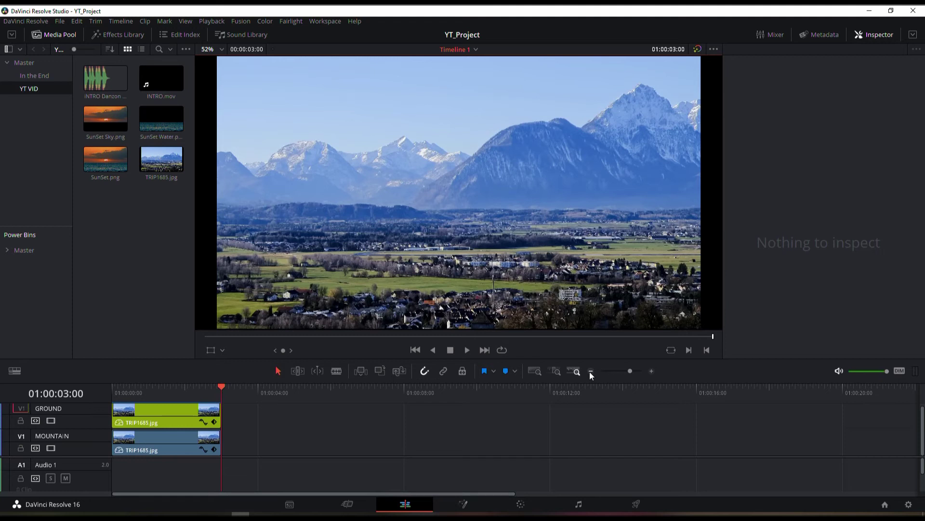
pyautogui.click(864, 38)
pyautogui.click(866, 41)
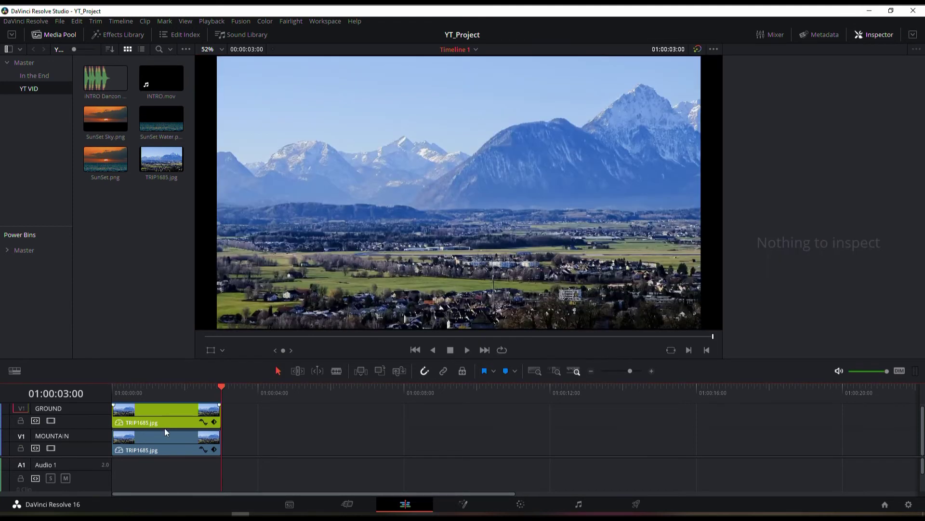
pyautogui.click(149, 416)
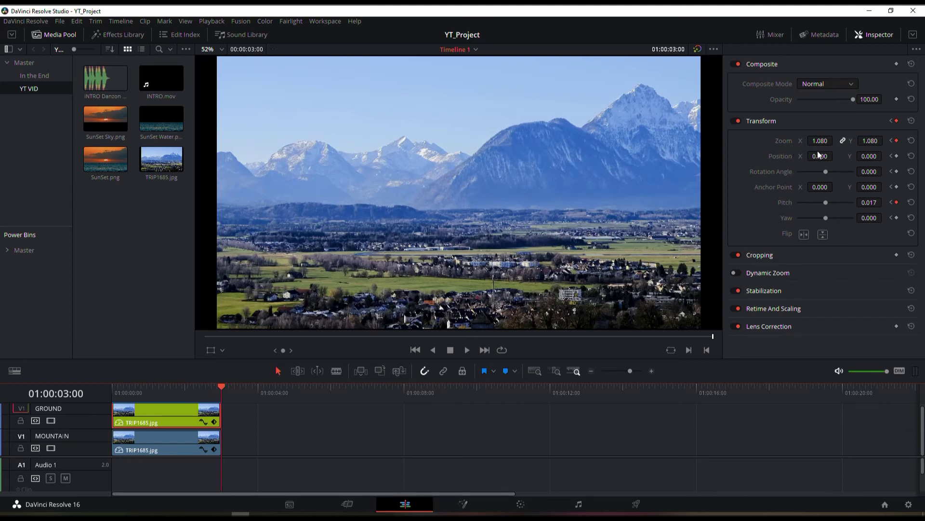
pyautogui.click(114, 392)
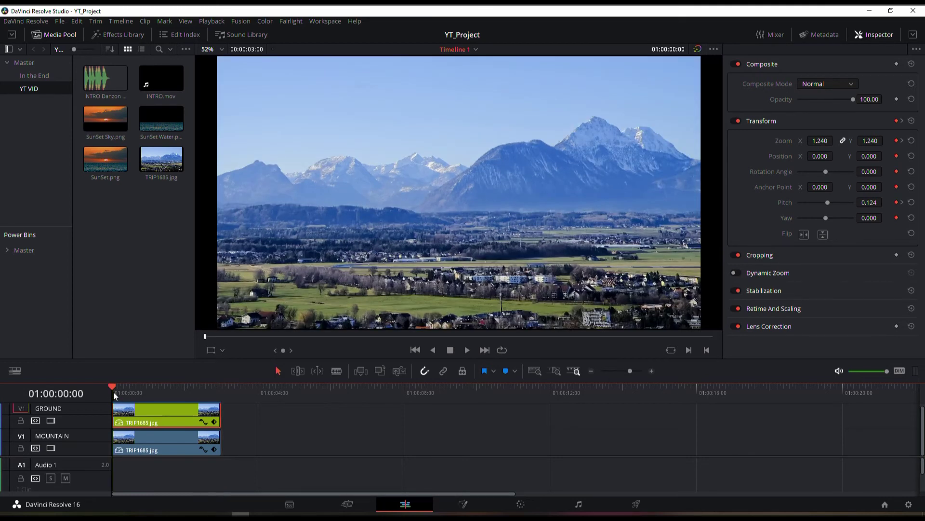
# Play the TRIP1685.jpg animation from the start of the timeline to review the parallax zoom
pyautogui.press('space')
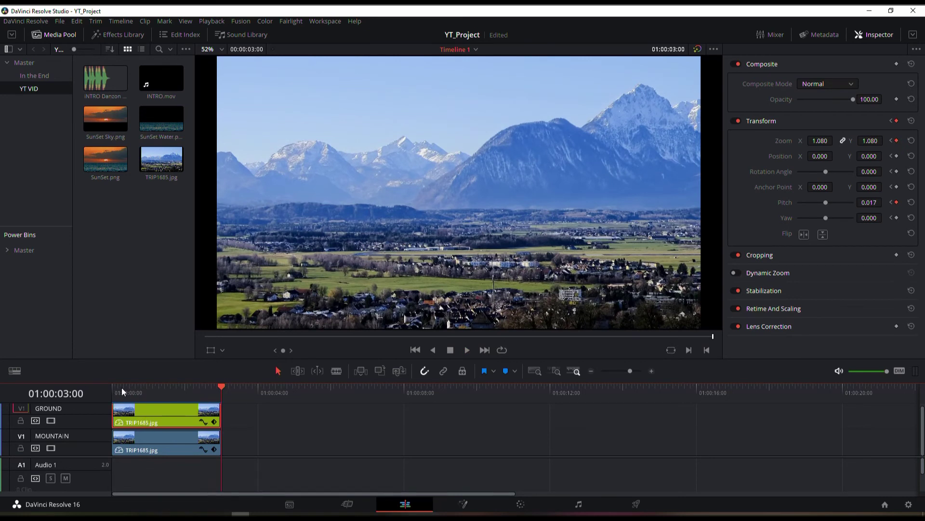
pyautogui.click(116, 387)
pyautogui.press('space')
pyautogui.press('Home')
pyautogui.press('space')
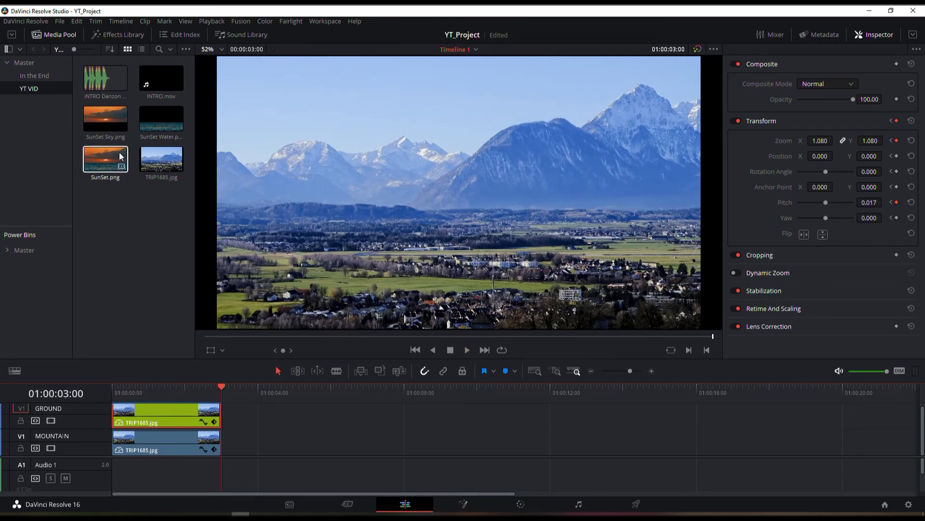
pyautogui.click(123, 275)
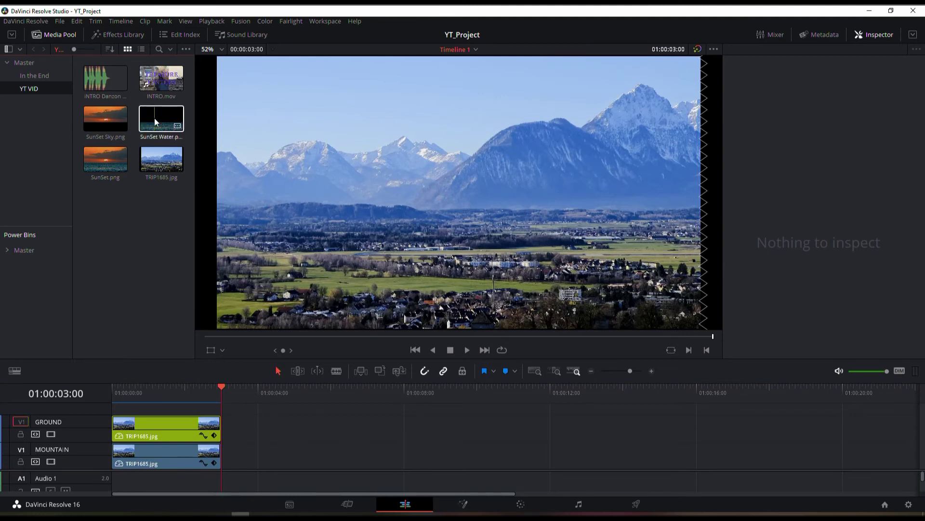
# Place SunSet Water.png on the GROUND track and SunSet Sky.png on the MOUNTAIN track directly after the TRIP1685.jpg clips
pyautogui.moveTo(155, 118); pyautogui.dragTo(222, 429)
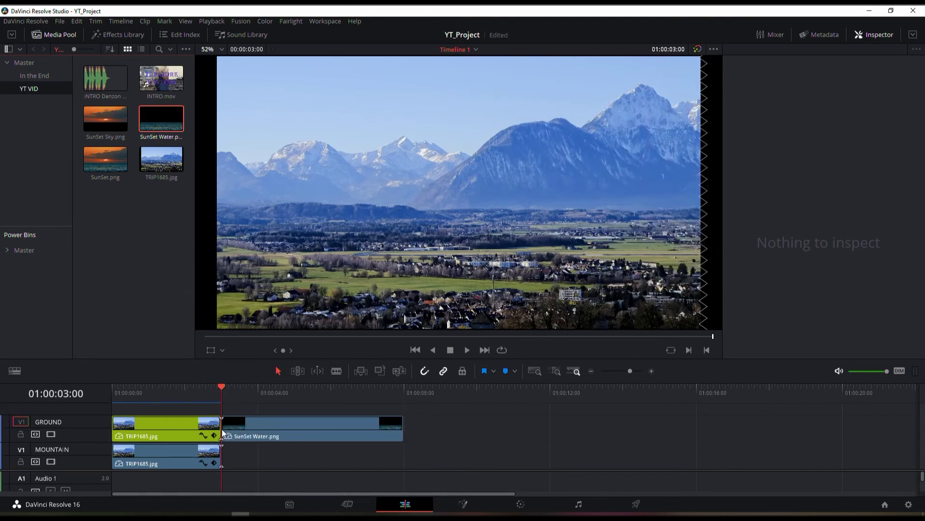
pyautogui.click(138, 394)
pyautogui.click(156, 424)
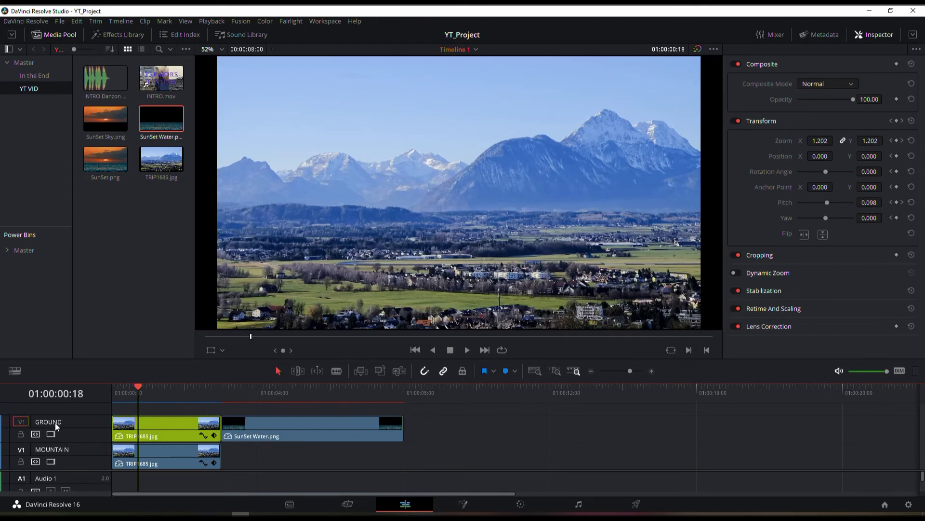
pyautogui.click(265, 397)
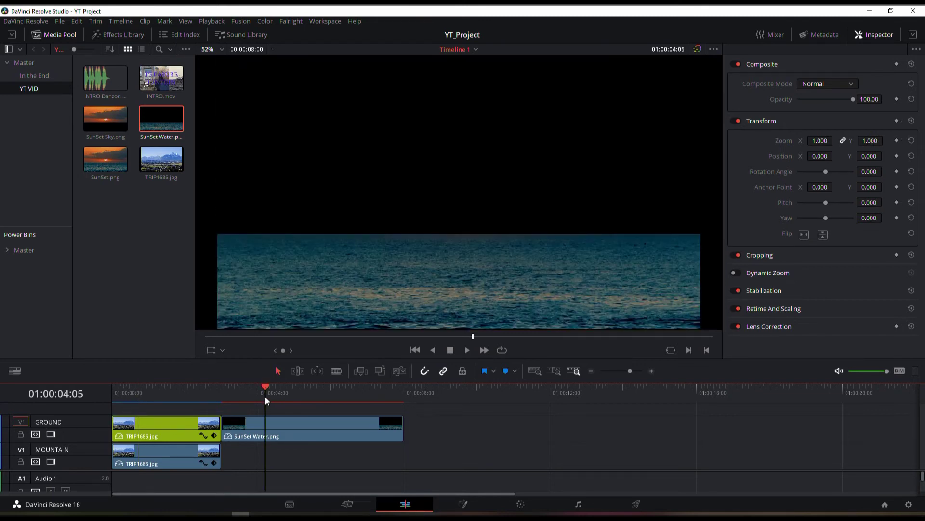
pyautogui.moveTo(106, 118); pyautogui.dragTo(225, 463)
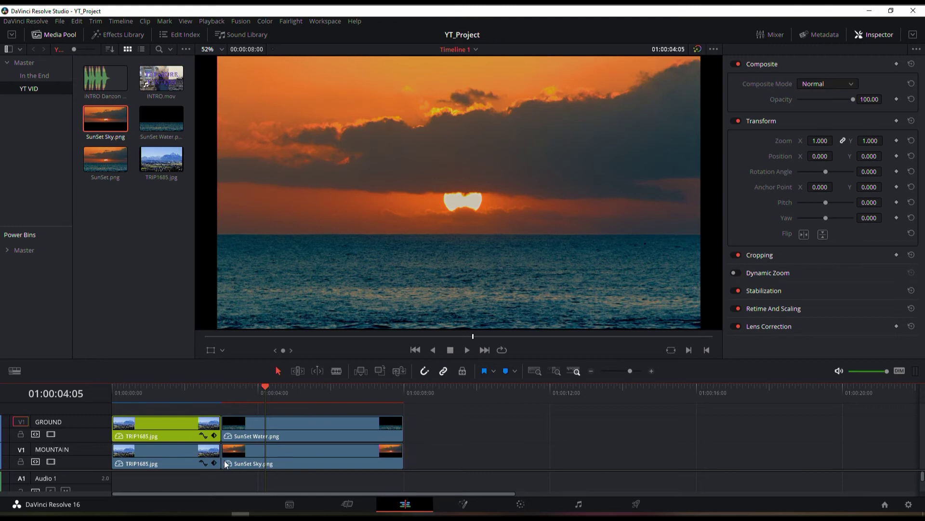
# Set the clip color of SunSet Water.png on the GROUND track to Lime
pyautogui.click(377, 426)
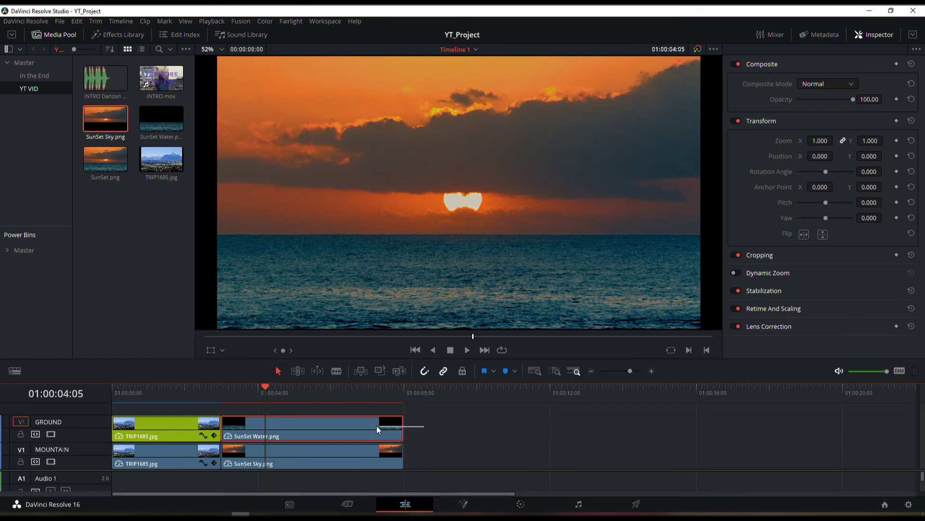
pyautogui.rightClick(362, 425)
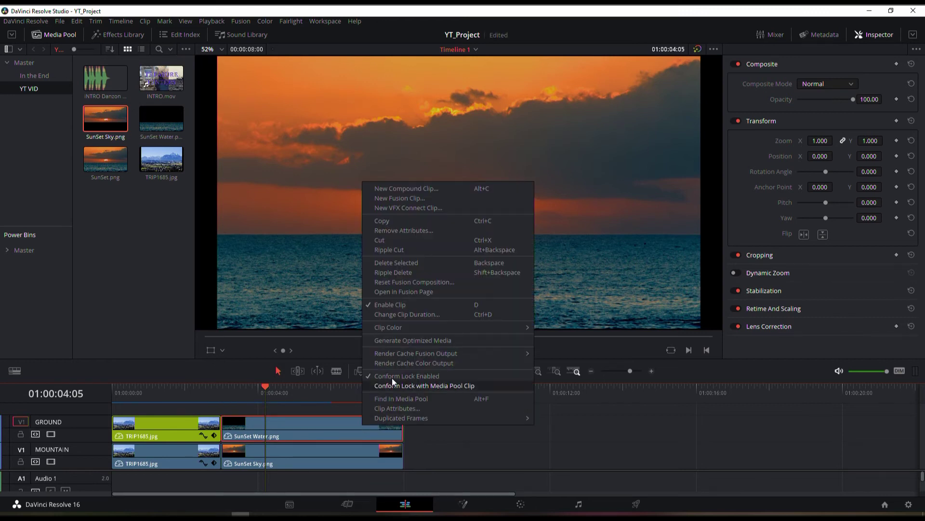
pyautogui.moveTo(486, 332)
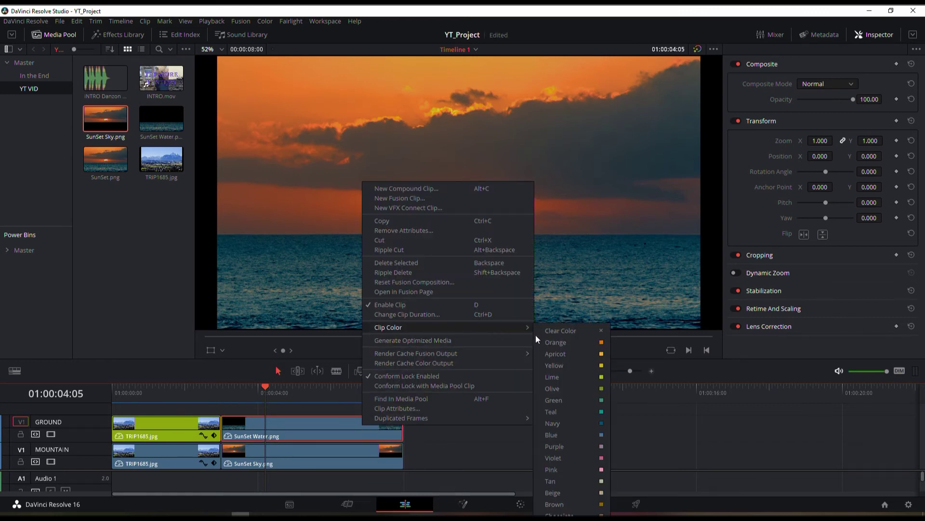
pyautogui.click(561, 378)
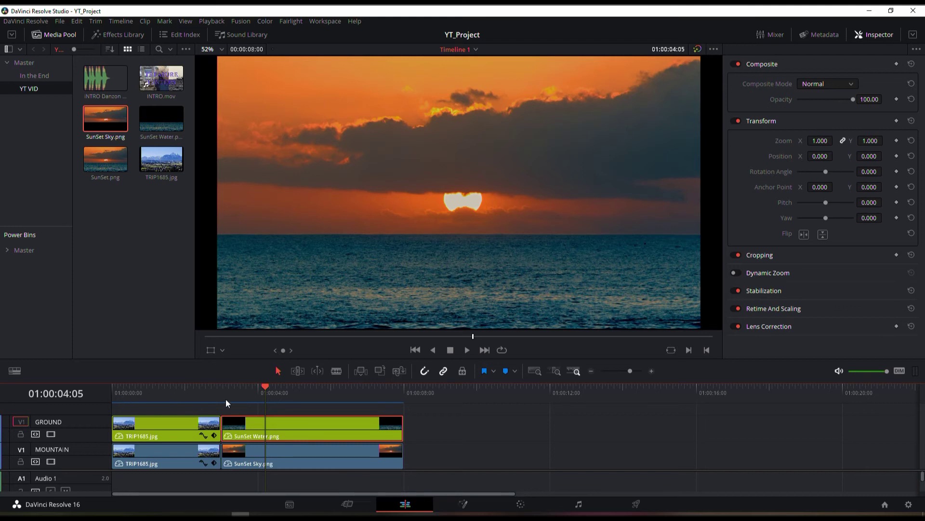
# Trim both sunset clips to end at 01:00:06:00 and return the playhead to their start at 01:00:03:00
pyautogui.press('space')
pyautogui.press('space')
pyautogui.moveTo(416, 424); pyautogui.dragTo(378, 465)
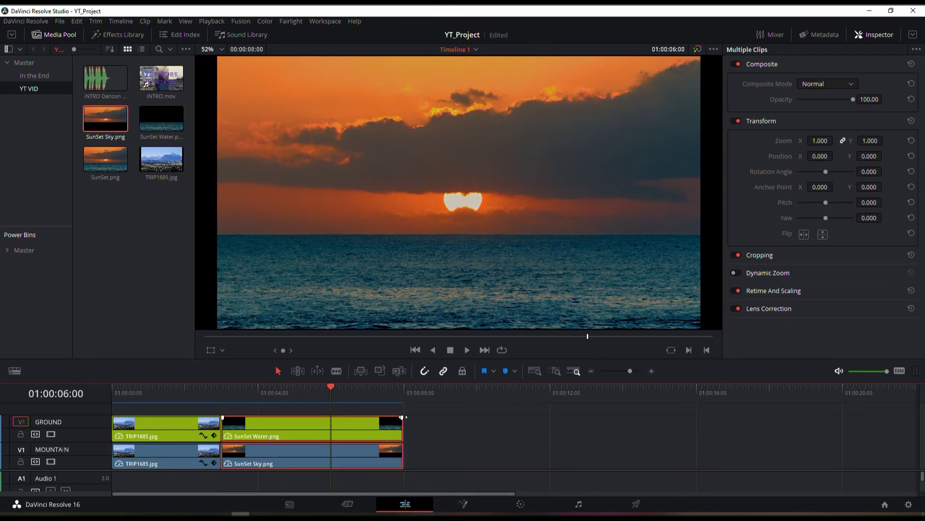
pyautogui.moveTo(402, 429); pyautogui.dragTo(332, 435)
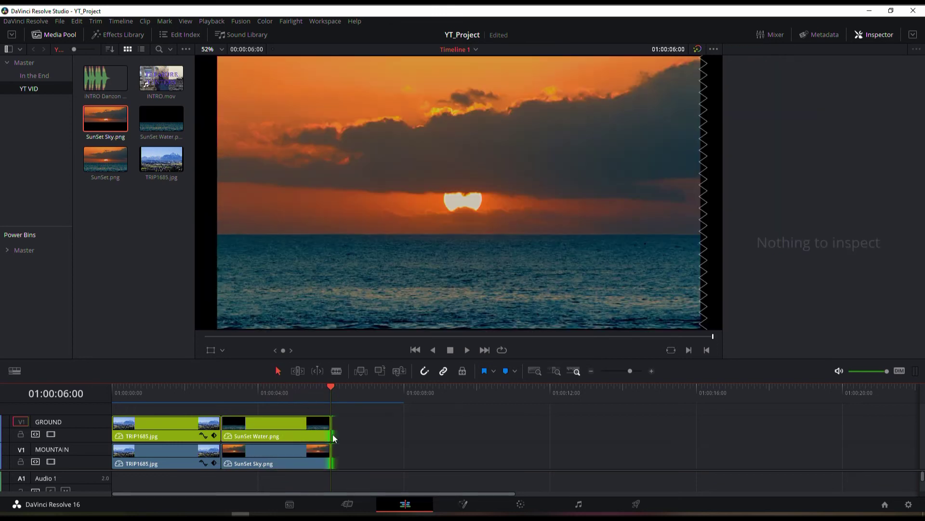
pyautogui.click(227, 395)
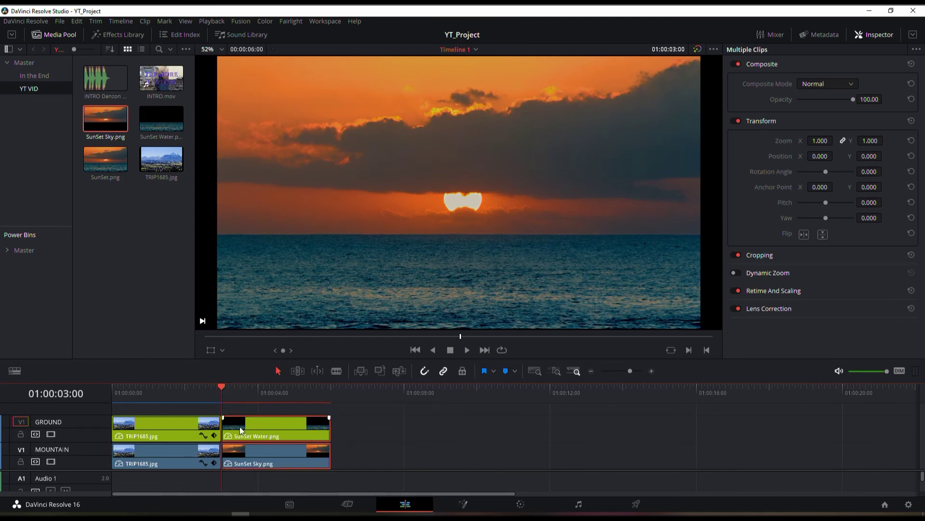
pyautogui.click(358, 427)
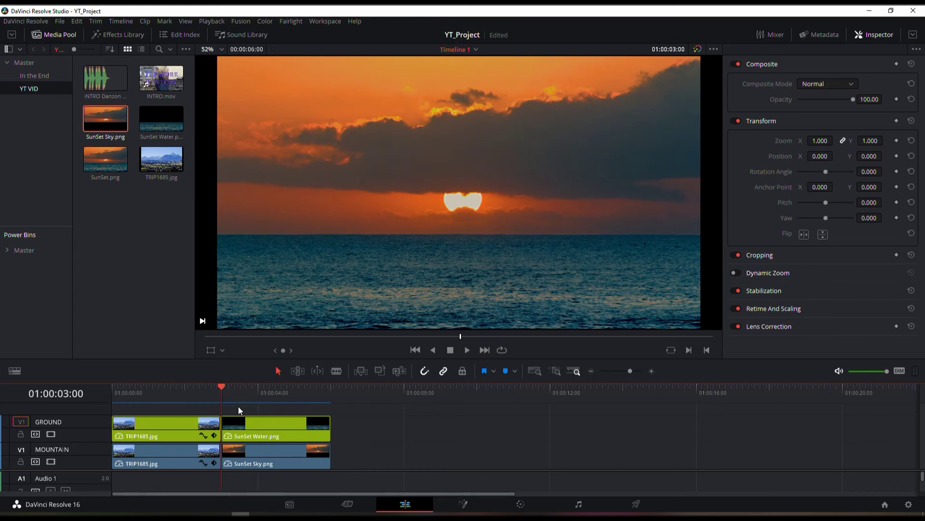
# Set the zoom of the SunSet Water.png clip on the GROUND track to 1.020
pyautogui.click(242, 425)
pyautogui.click(871, 141)
pyautogui.write('2')
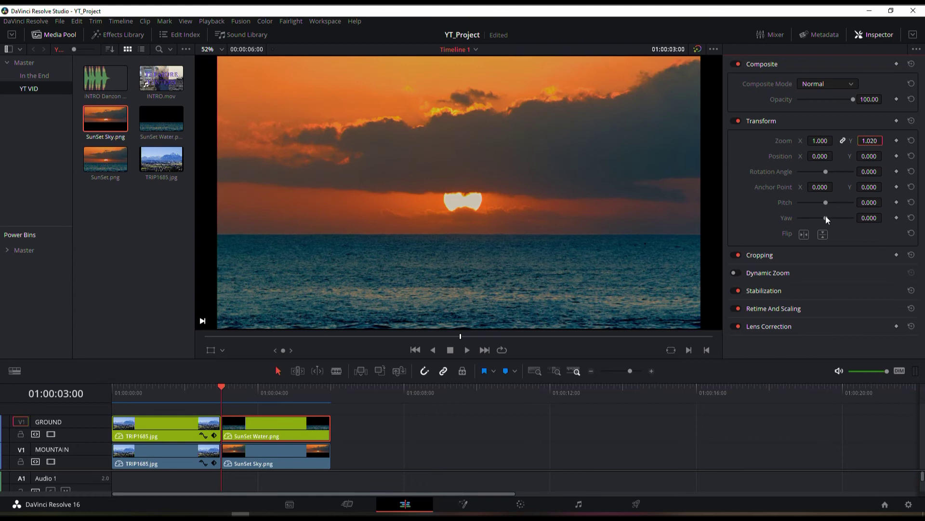
# Set the zoom of the SunSet Sky.png clip on the MOUNTAIN track to 1.020
pyautogui.click(259, 461)
pyautogui.click(870, 141)
pyautogui.write('1.02')
pyautogui.press('Return')
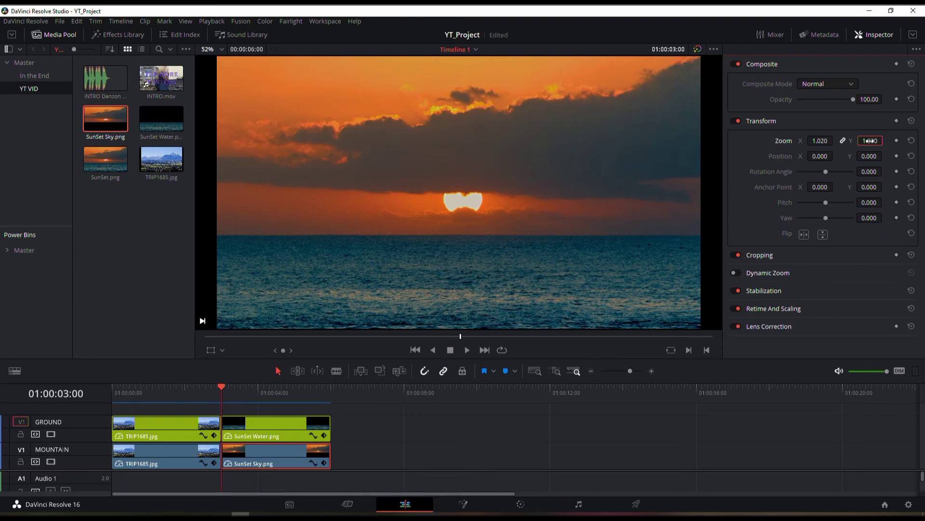
# Keyframe all transform properties of SunSet Water.png at 01:00:03:00, with pitch at 0.031 and position Y at 3.000
pyautogui.click(241, 423)
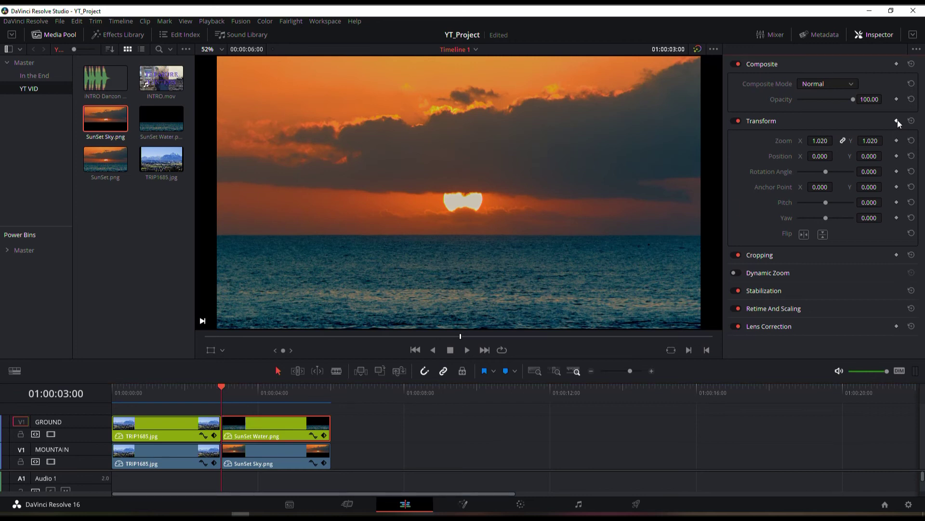
pyautogui.hotkey('ctrl', 's')
pyautogui.click(876, 203)
pyautogui.moveTo(877, 203); pyautogui.dragTo(886, 202)
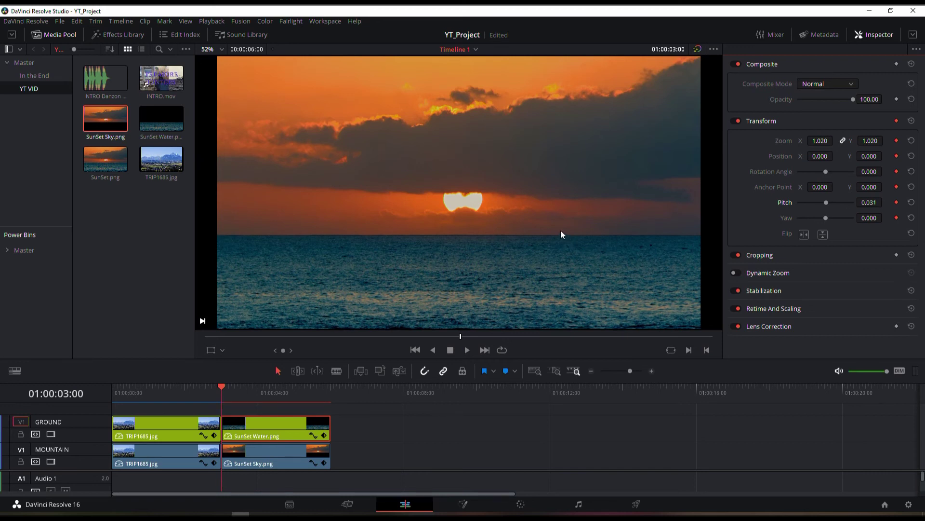
pyautogui.hotkey('ctrl', 's')
pyautogui.moveTo(885, 156); pyautogui.dragTo(885, 156)
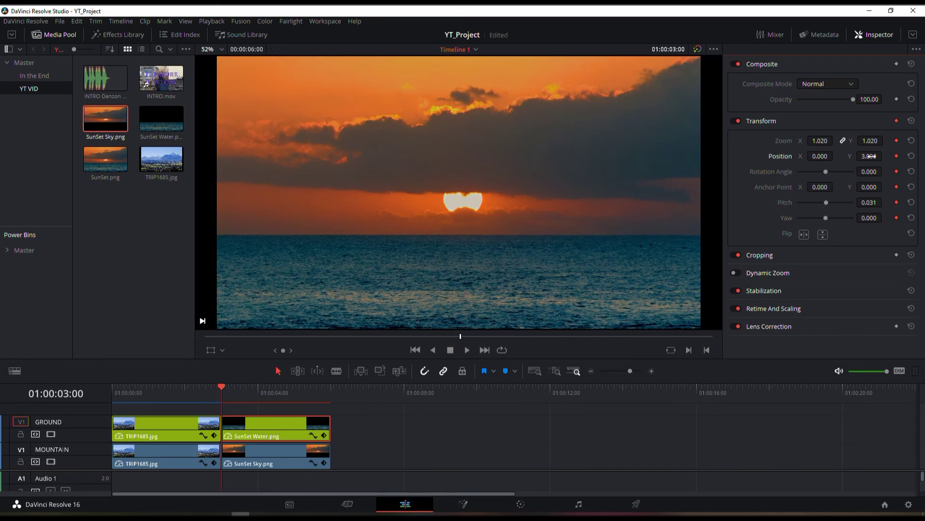
# At 01:00:06:00, set SunSet Water.png's zoom to 1.220 and its position Y to 36.000
pyautogui.press('Down')
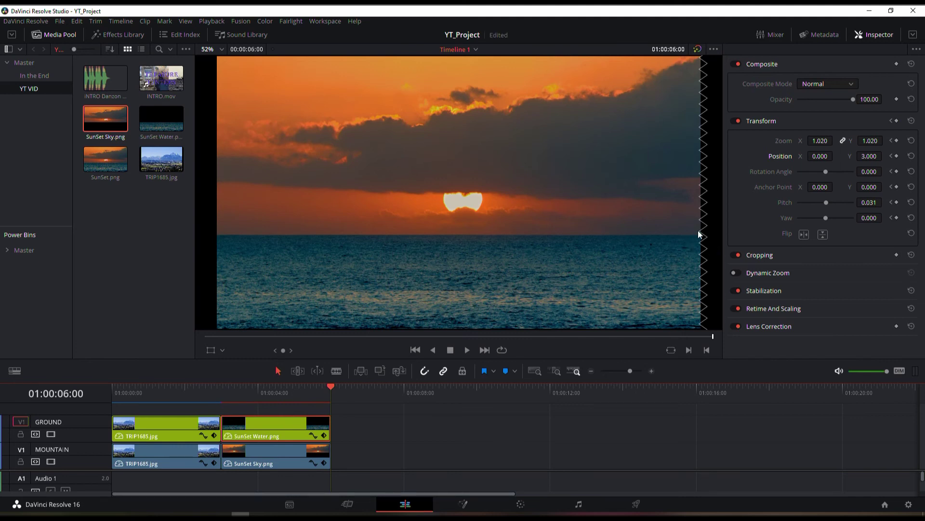
pyautogui.moveTo(870, 140); pyautogui.dragTo(886, 141)
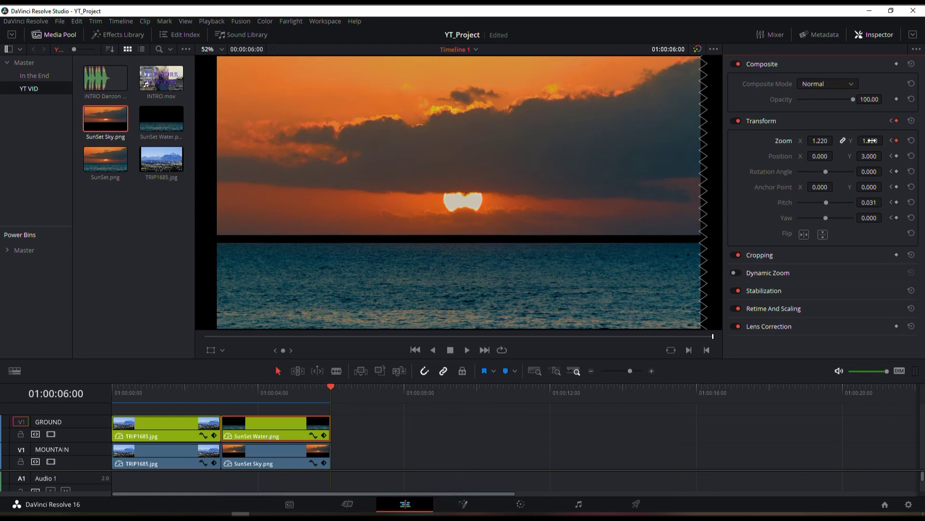
pyautogui.moveTo(868, 155)
pyautogui.mouseDown()
pyautogui.moveTo(885, 155)
pyautogui.moveTo(866, 157)
pyautogui.mouseUp()
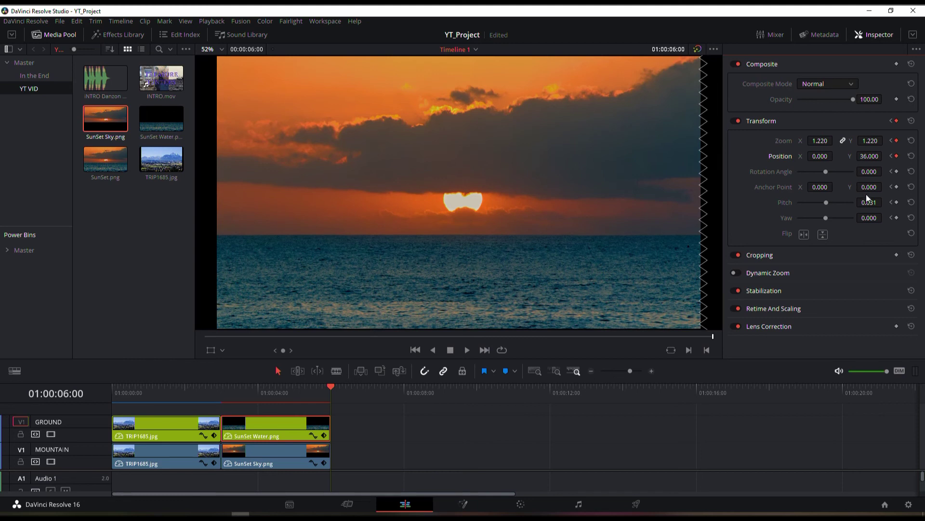
# Set SunSet Water.png's pitch to -0.129 at 01:00:06:00 and play the sunset animation from 01:00:03:00
pyautogui.moveTo(871, 203); pyautogui.dragTo(872, 204)
pyautogui.moveTo(872, 204)
pyautogui.mouseDown()
pyautogui.moveTo(843, 204)
pyautogui.moveTo(877, 203)
pyautogui.moveTo(858, 216)
pyautogui.mouseUp()
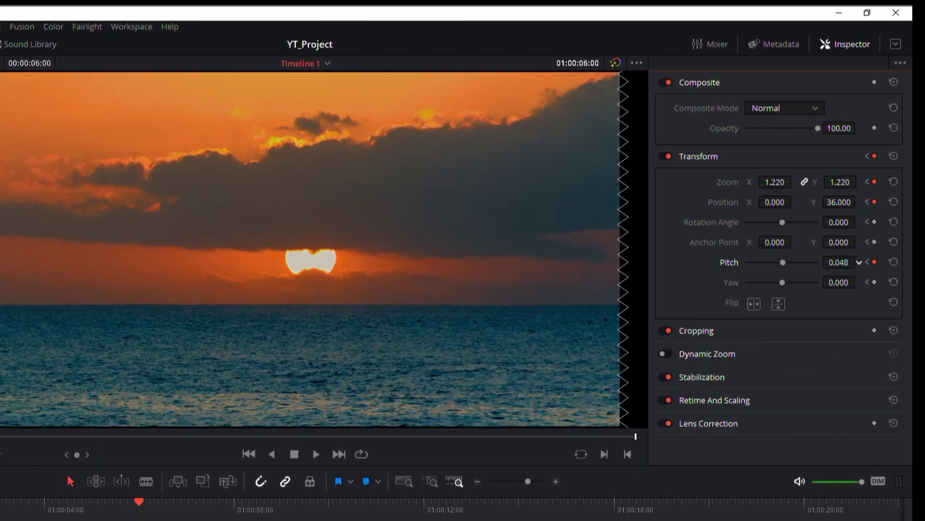
pyautogui.moveTo(860, 262); pyautogui.dragTo(850, 283)
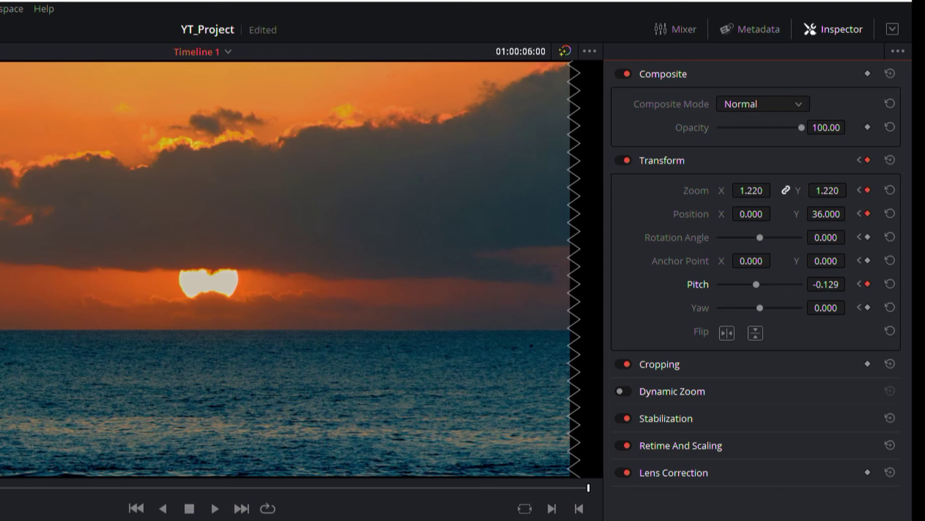
pyautogui.press('[')
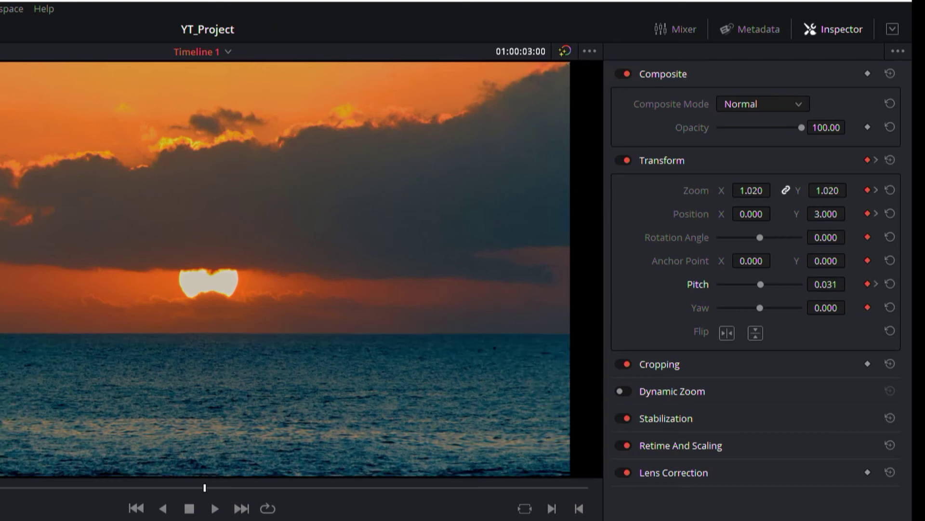
pyautogui.press('space')
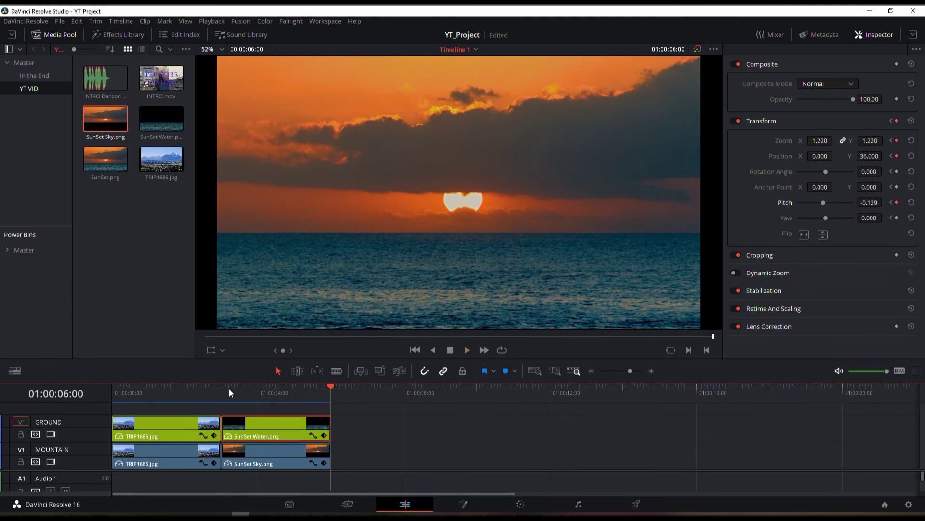
# At 01:00:06:00, set SunSet Water.png's pitch to 0.130 and its position Y to 43.000
pyautogui.moveTo(870, 205); pyautogui.dragTo(904, 205)
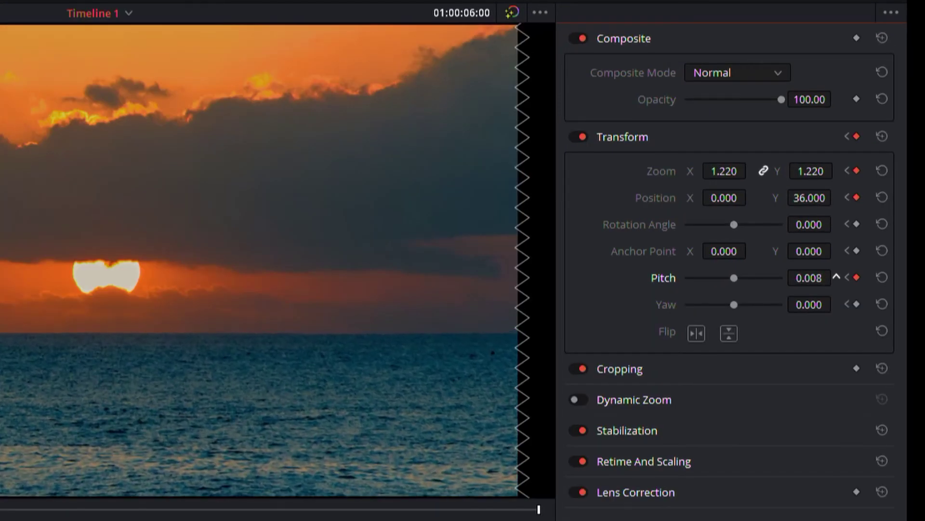
pyautogui.moveTo(837, 278); pyautogui.dragTo(837, 277)
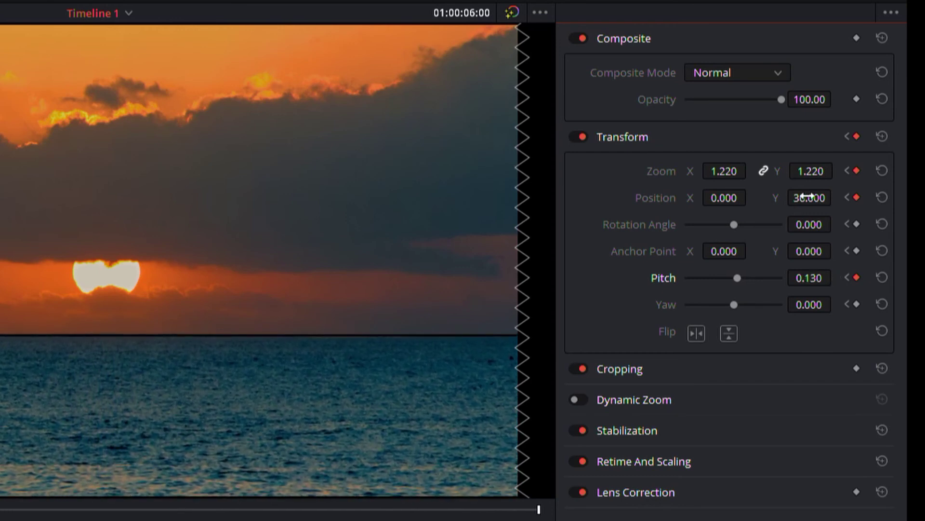
pyautogui.moveTo(810, 198); pyautogui.dragTo(809, 197)
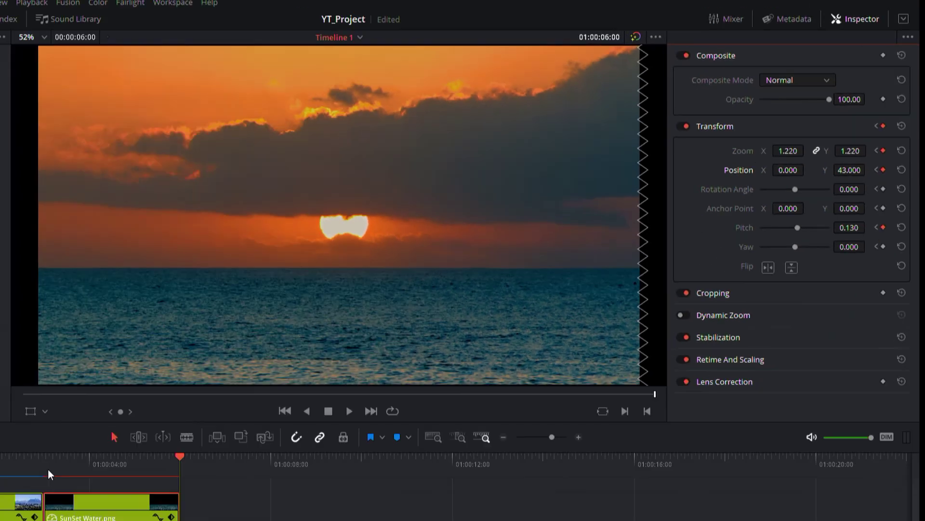
# Play the sunset section from 01:00:03:00 to review the water's movement, and return the playhead to its start
pyautogui.click(224, 396)
pyautogui.press('space')
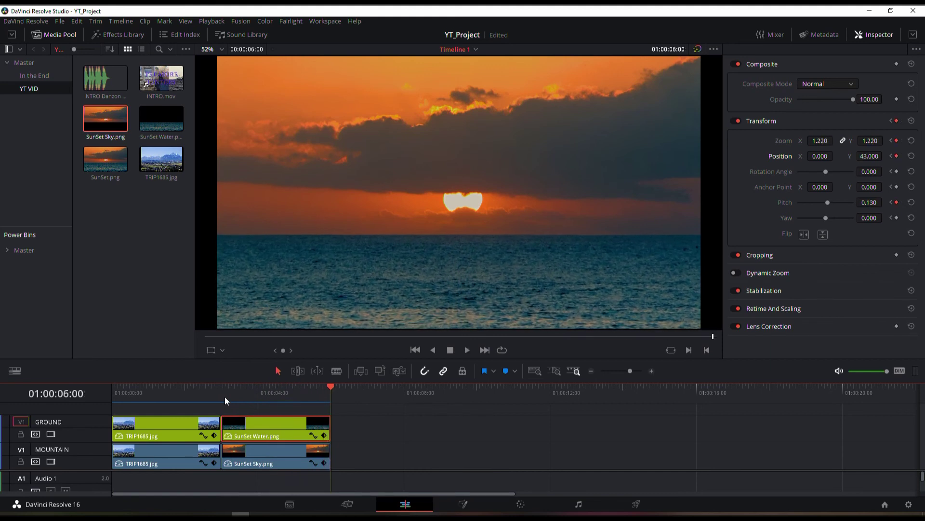
pyautogui.click(224, 397)
pyautogui.press('space')
# Set SunSet Sky.png's zoom to 1.350 and pitch to -0.305 at 01:00:03:00, and keyframe its transform properties there
pyautogui.click(245, 453)
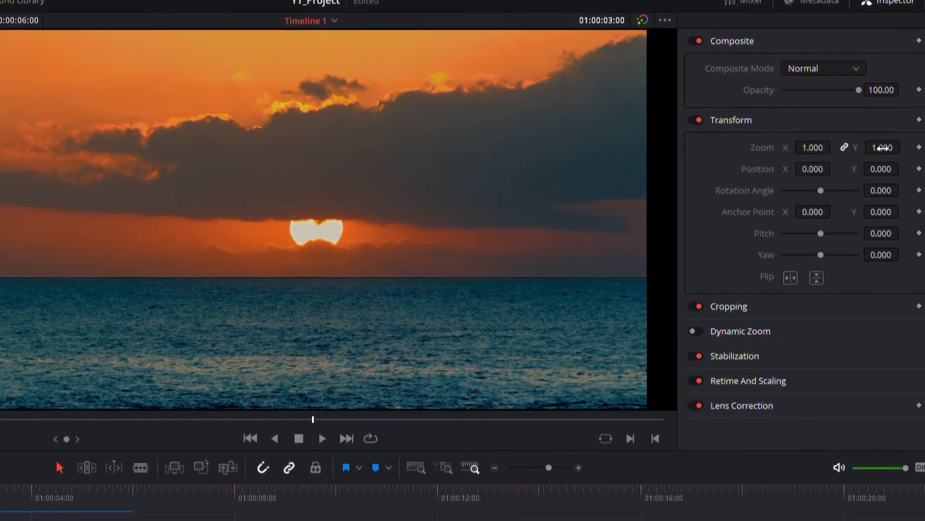
pyautogui.moveTo(882, 147)
pyautogui.mouseDown()
pyautogui.moveTo(901, 147)
pyautogui.moveTo(875, 146)
pyautogui.moveTo(883, 146)
pyautogui.mouseUp()
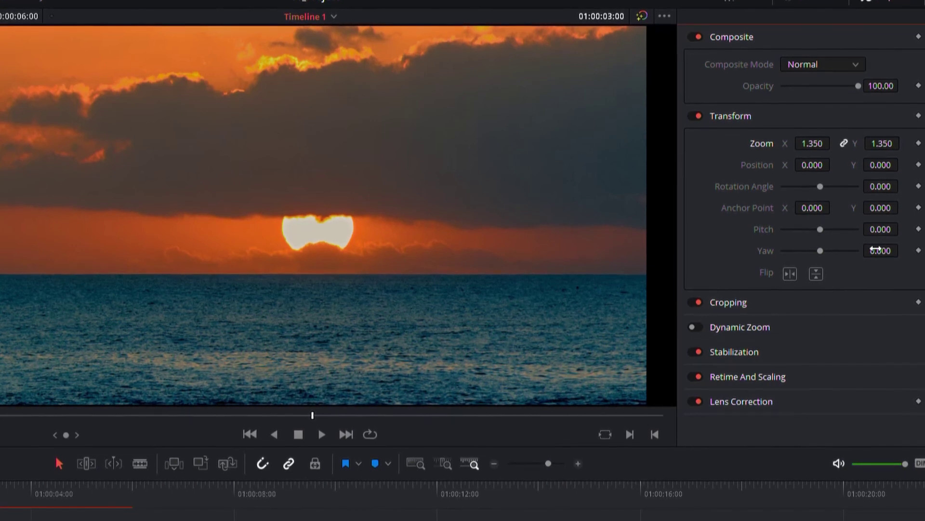
pyautogui.moveTo(878, 228); pyautogui.dragTo(863, 229)
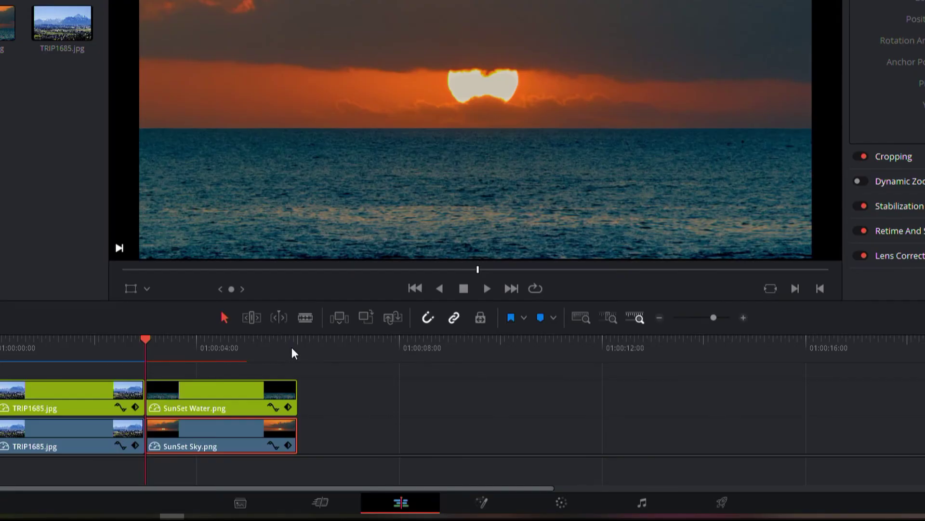
# At 01:00:06:00, set SunSet Sky.png's zoom to 1.030 and its pitch to -0.027
pyautogui.click(292, 348)
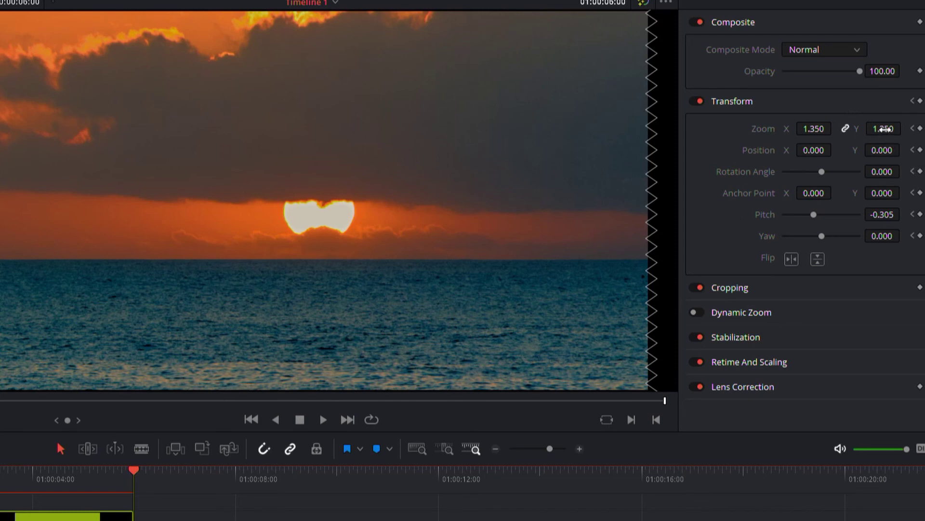
pyautogui.moveTo(884, 129); pyautogui.dragTo(868, 129)
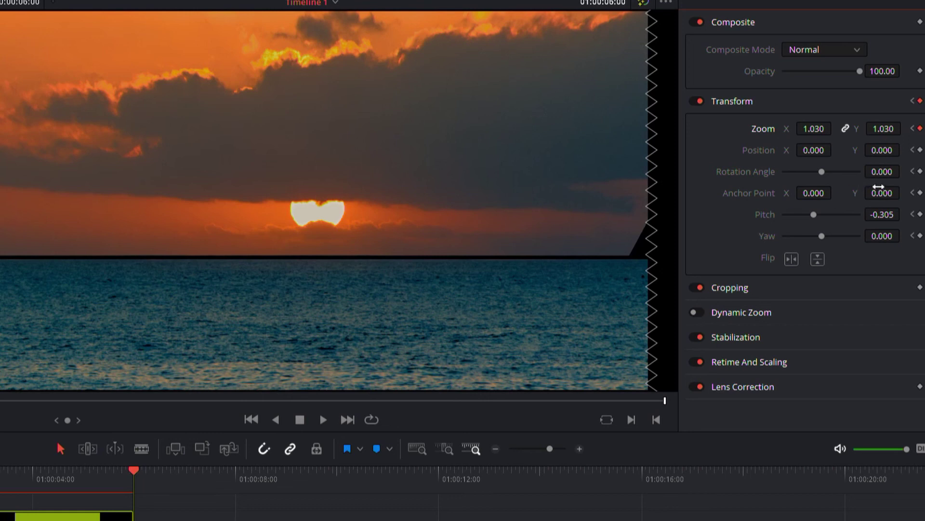
pyautogui.moveTo(884, 217); pyautogui.dragTo(904, 214)
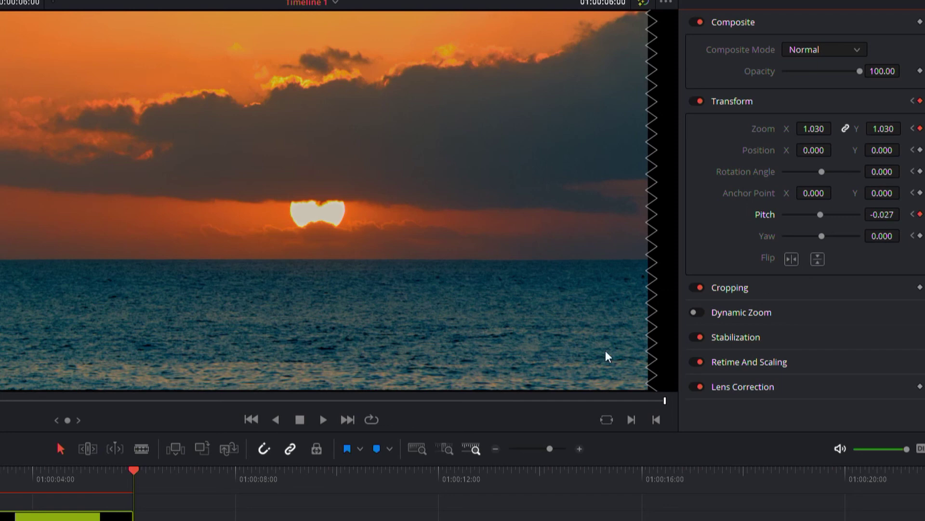
# Play the sunset animation from 01:00:03:00 and the whole timeline from its beginning to review both parallax zooms
pyautogui.click(42, 450)
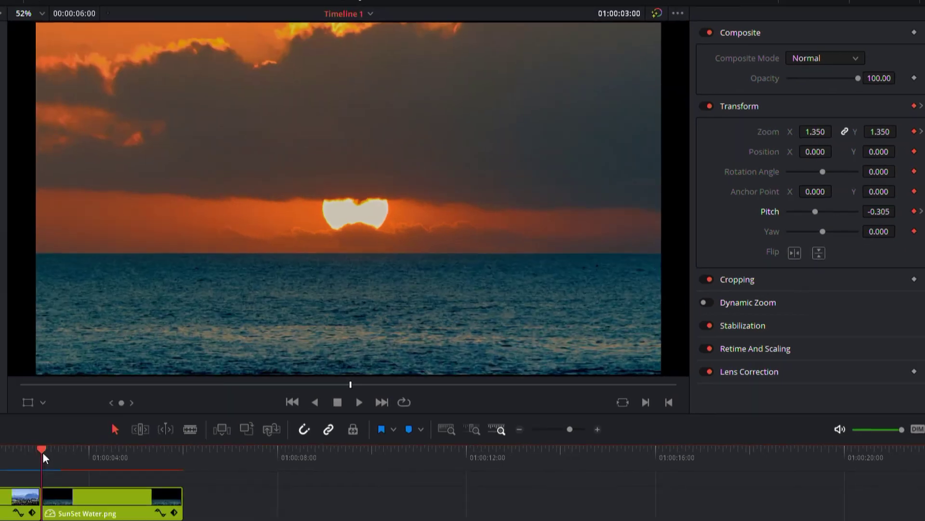
pyautogui.press('space')
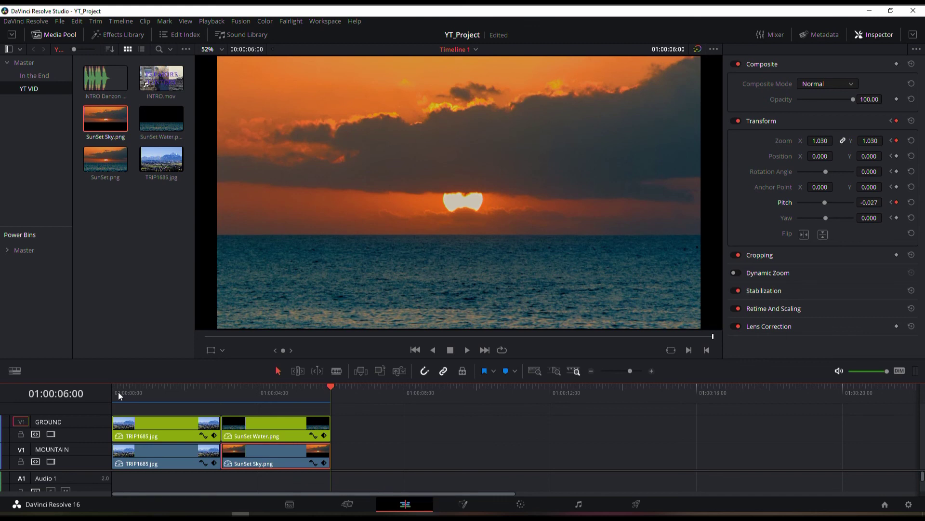
pyautogui.press('Home')
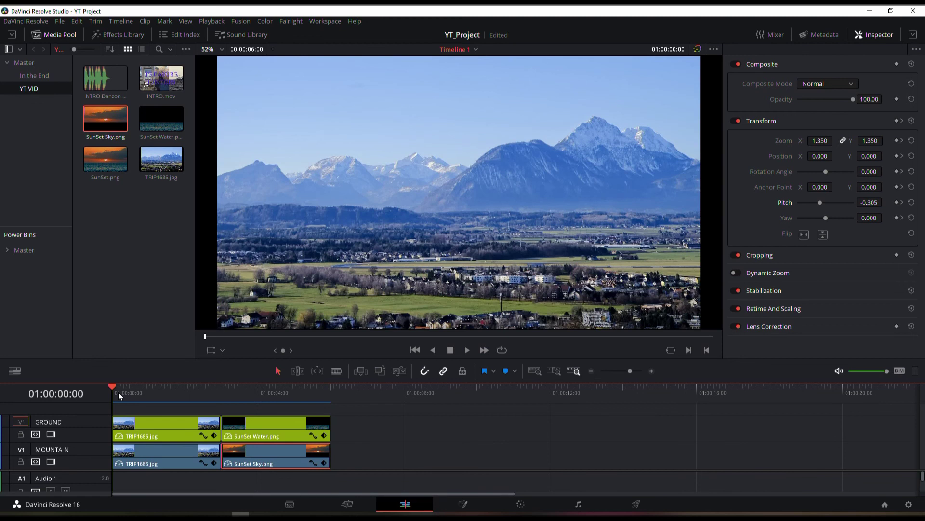
pyautogui.press('space')
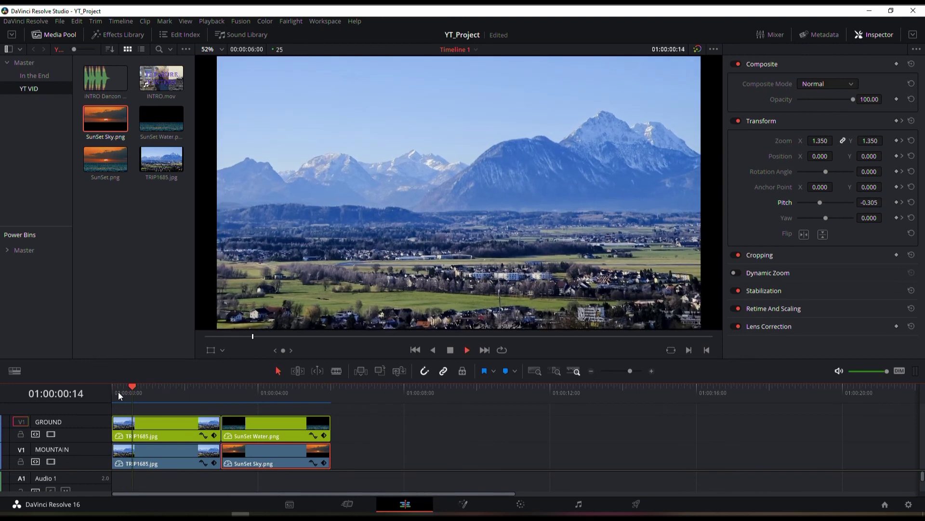